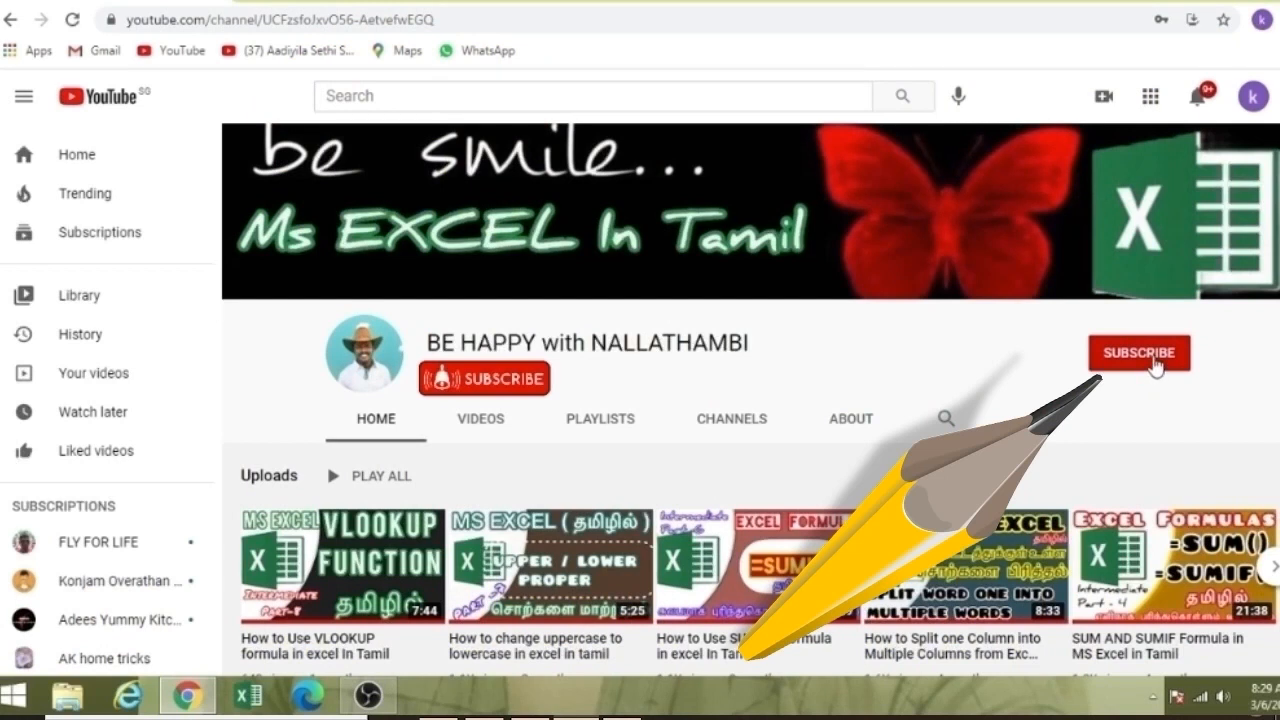
Subscribe to the MS Excel in Tamil channel and set its notifications to All.
left_click(1155, 366)
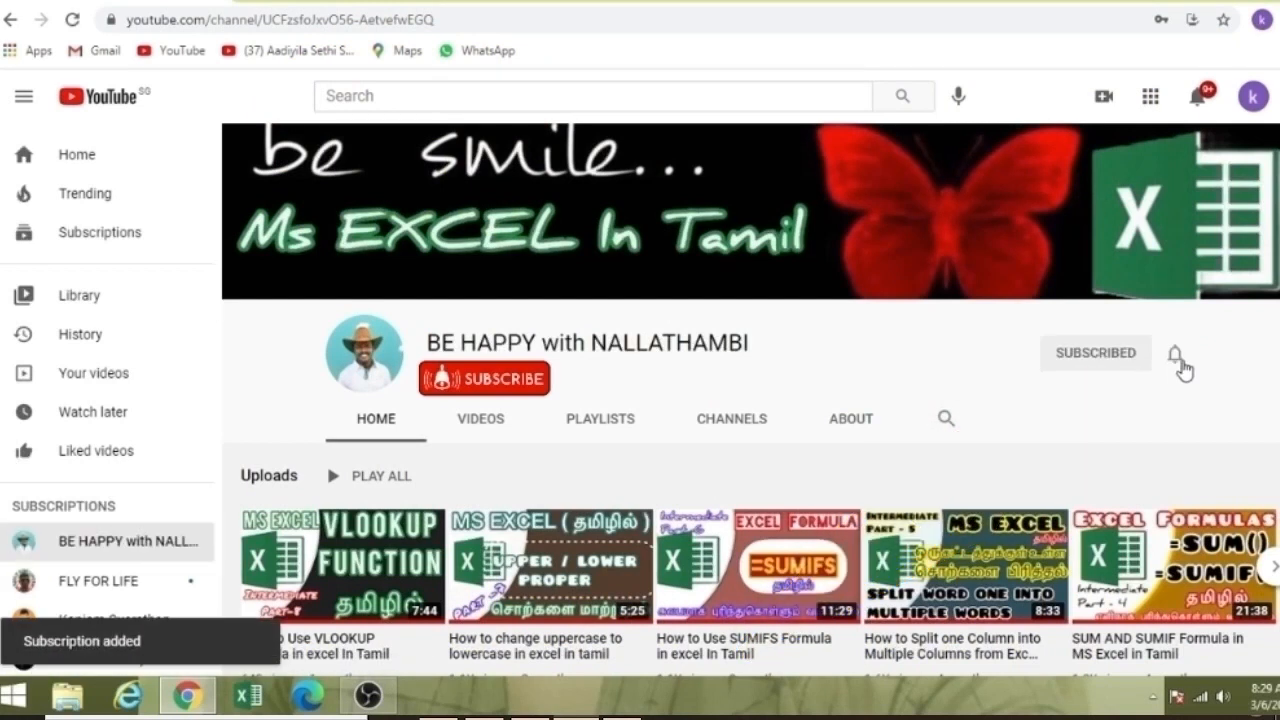
left_click(1176, 358)
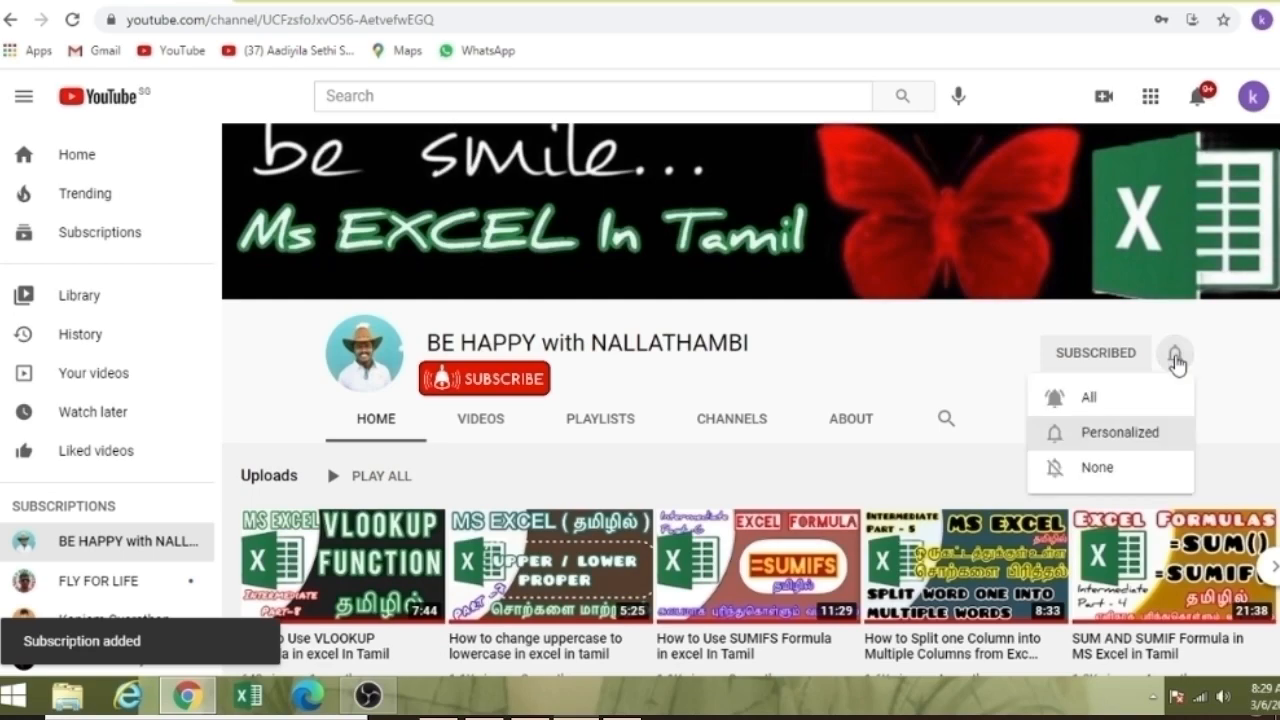
left_click(1090, 400)
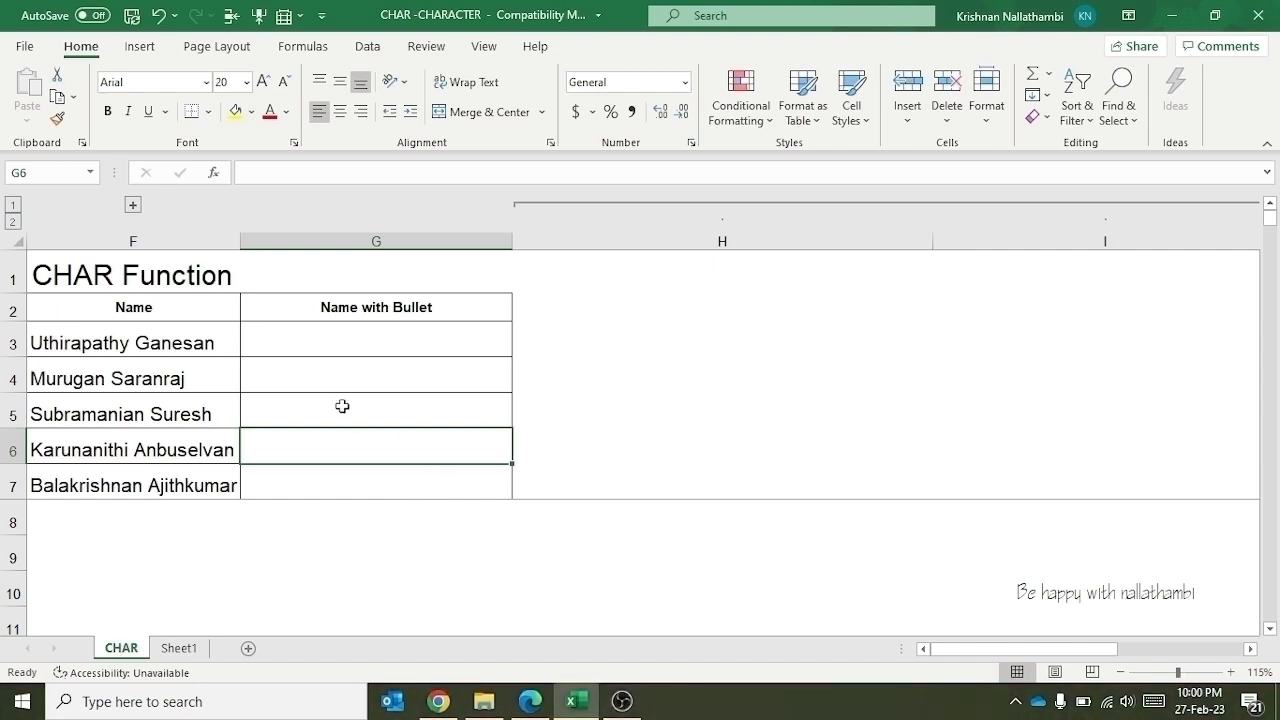
Enter the formula =CHAR(149)&F3 in G3 to put a bullet before the first name.
left_click(316, 342)
type("=")
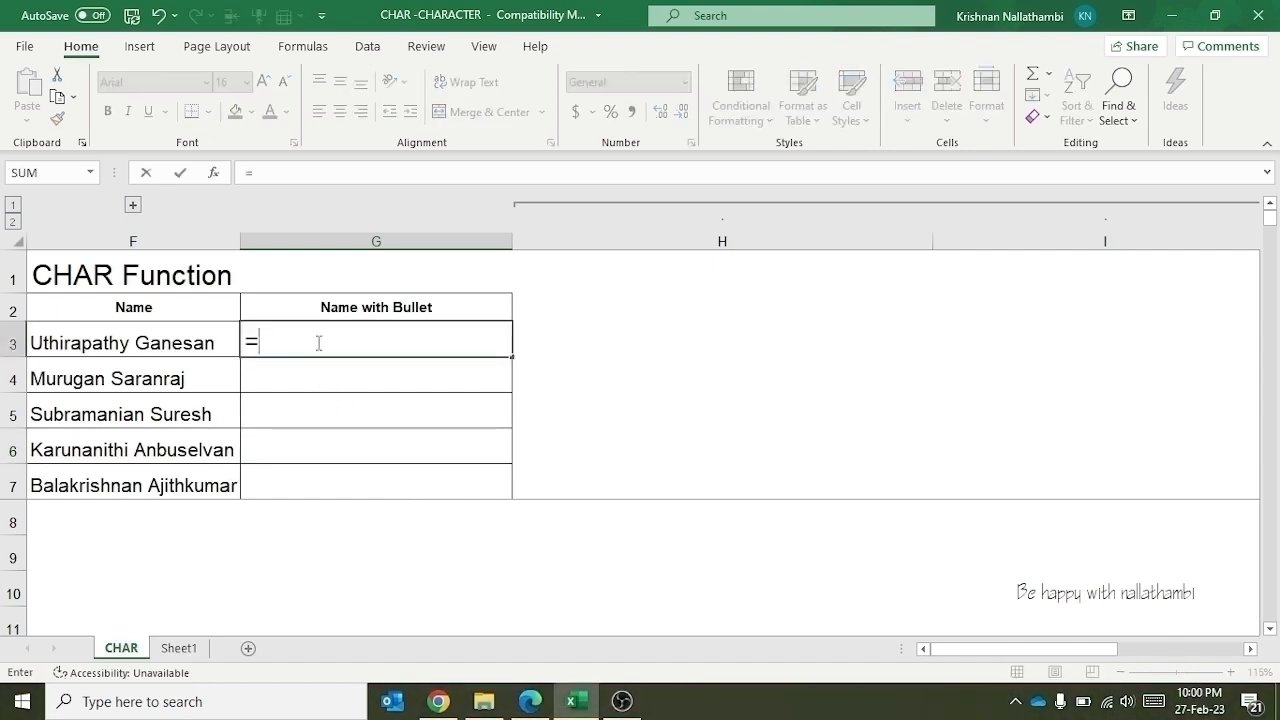
type("cha")
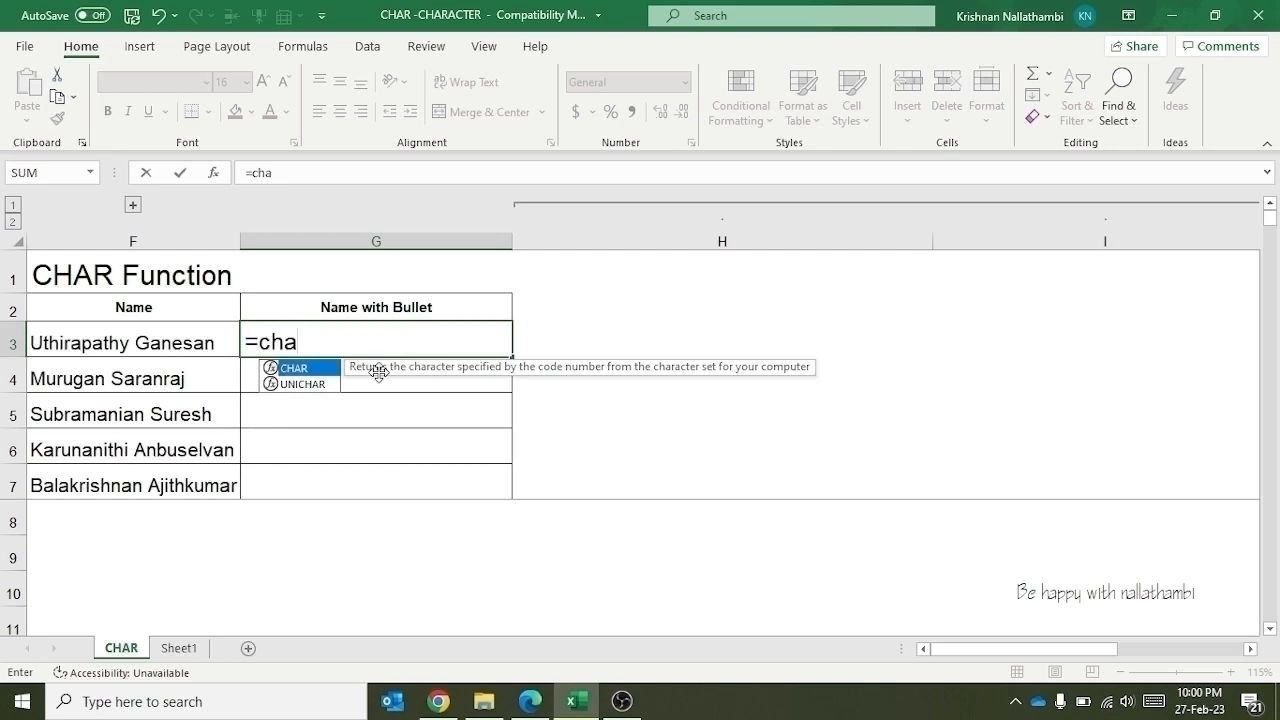
double_click(316, 371)
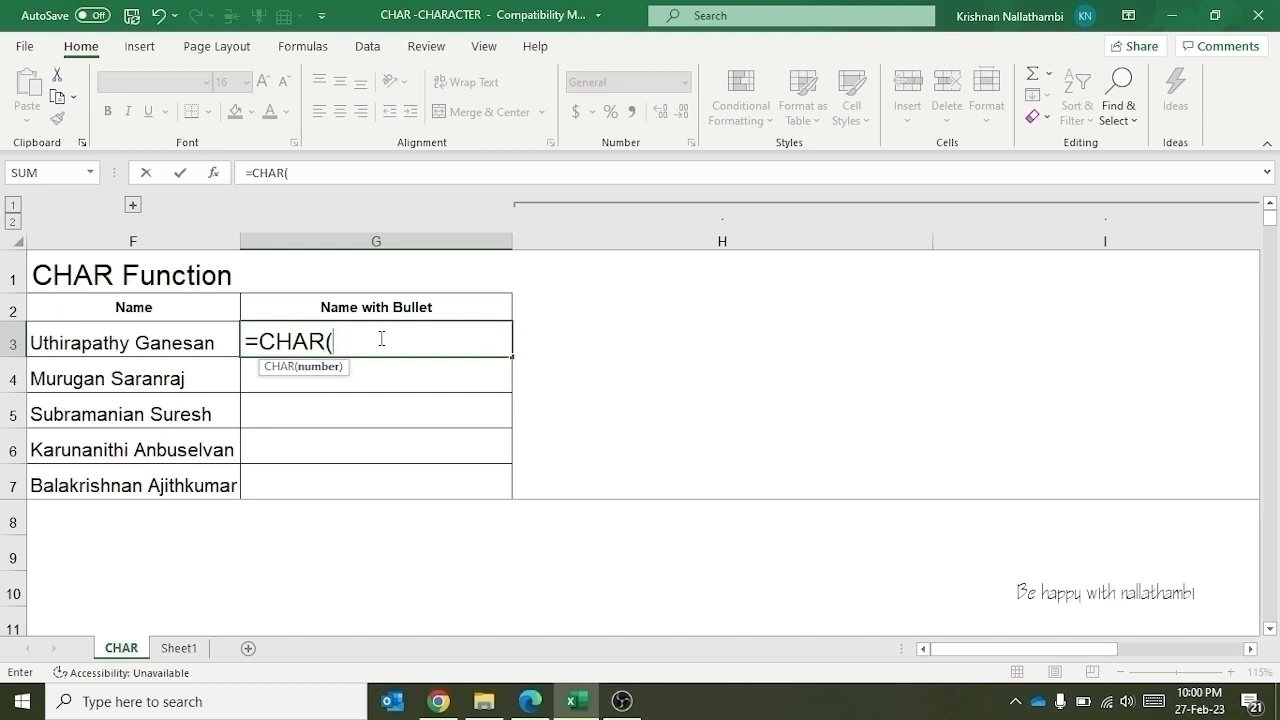
type("149)")
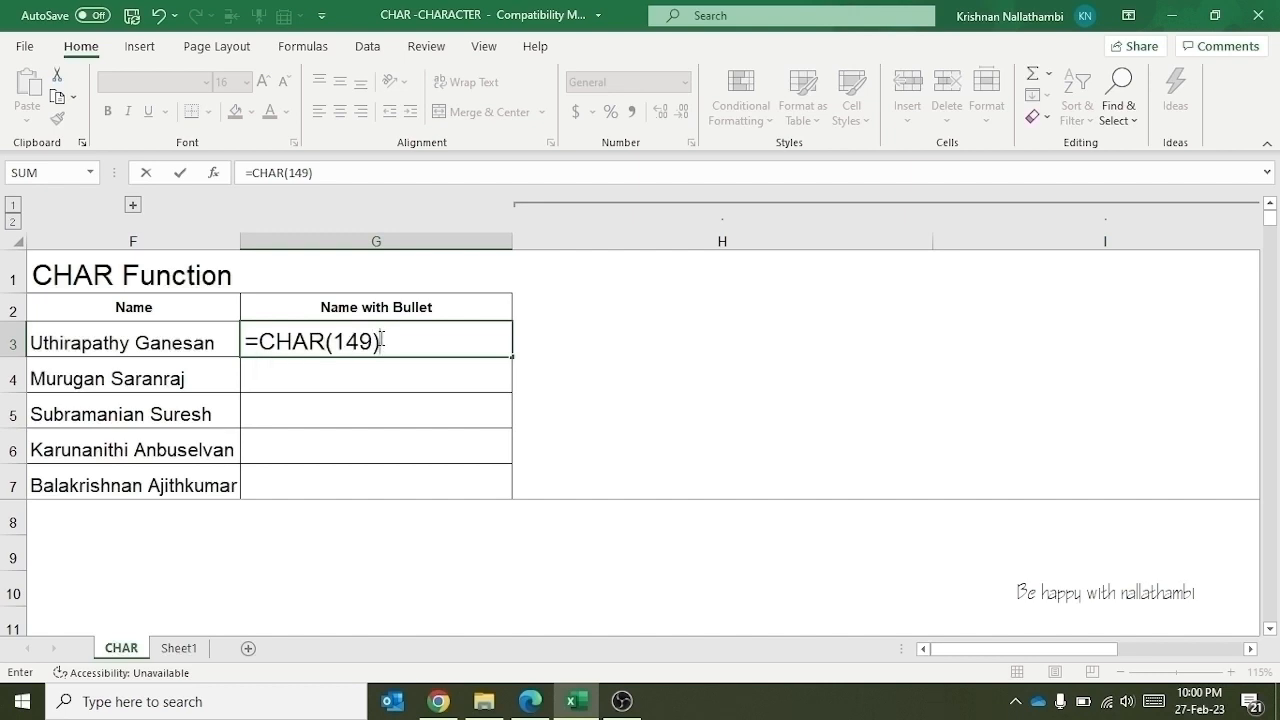
type("&")
left_click(157, 346)
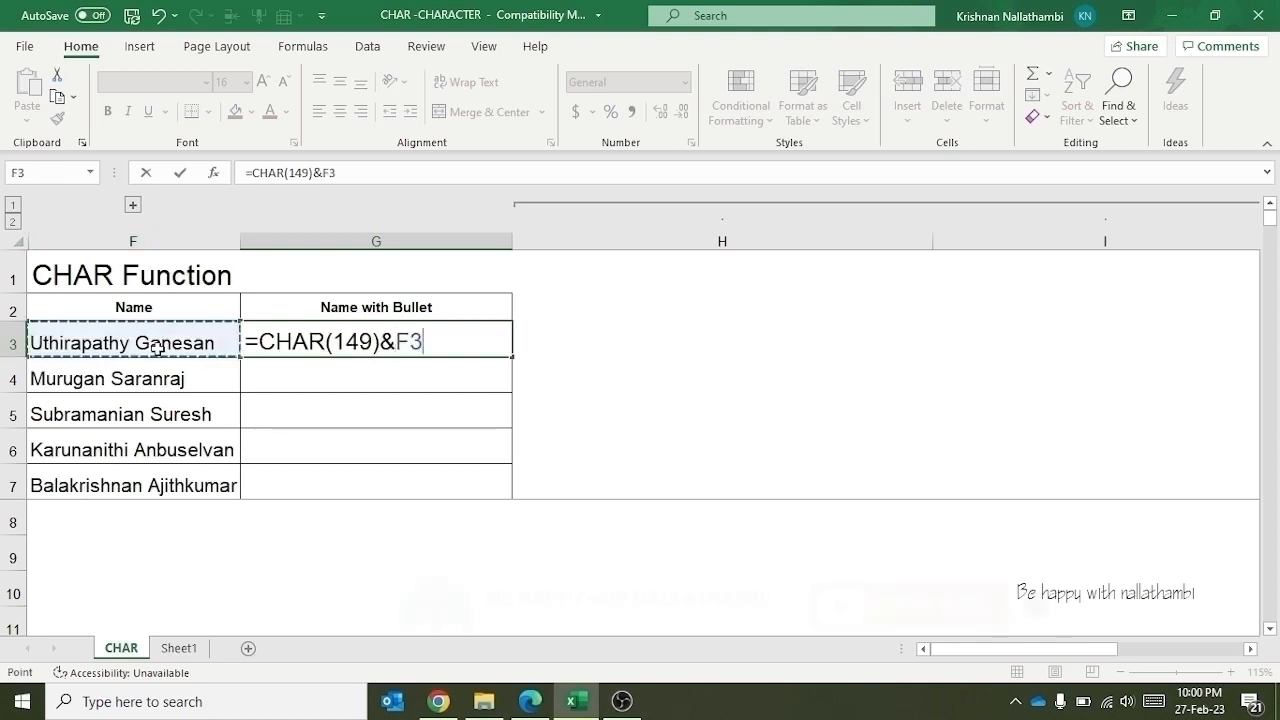
key("Return")
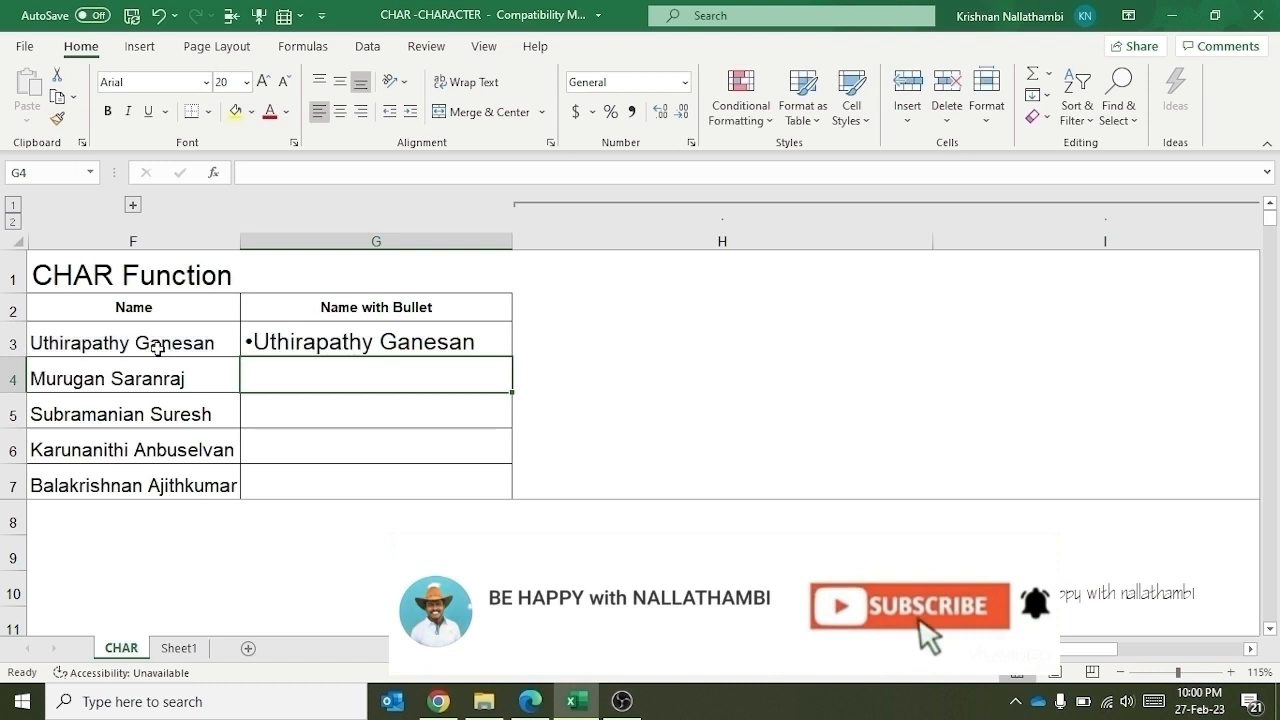
Fill the bullet formula from G3 down to G7 for the remaining names.
left_click(335, 341)
left_click_drag(510, 356, 506, 489)
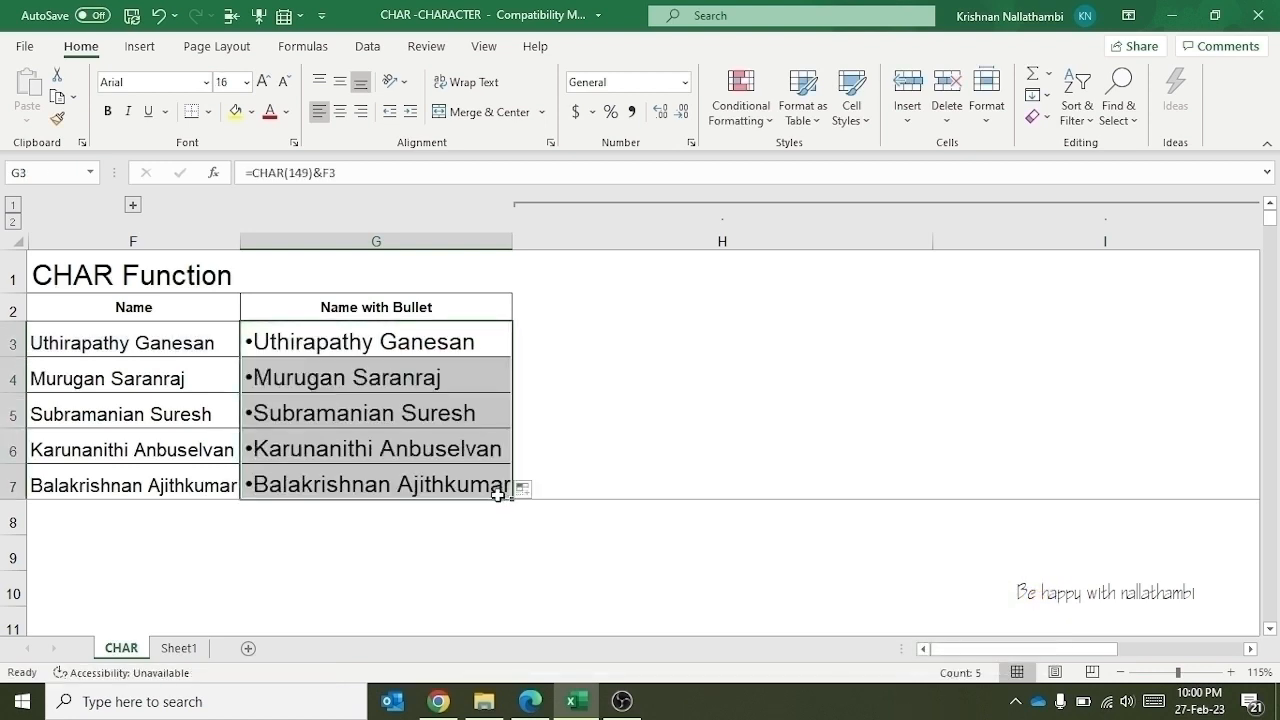
left_click(360, 414)
left_click(333, 342)
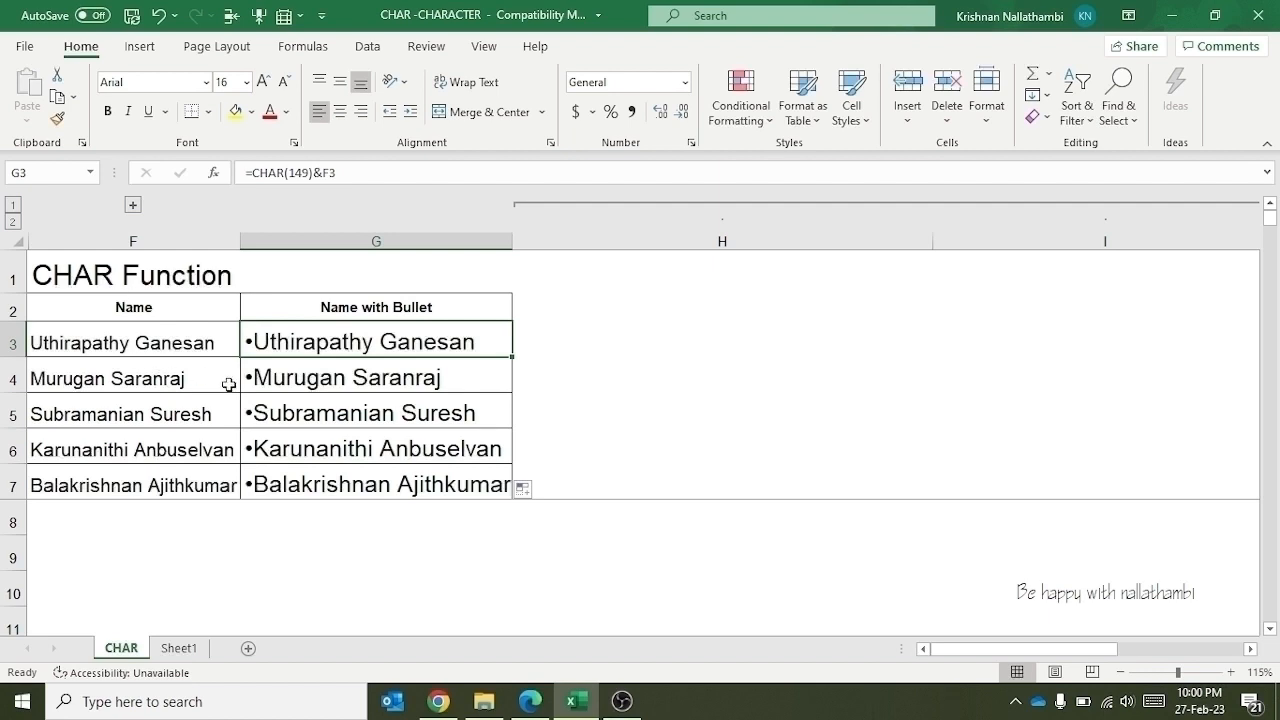
Expand the collapsed column group A to E that holds the font examples.
left_click(133, 207)
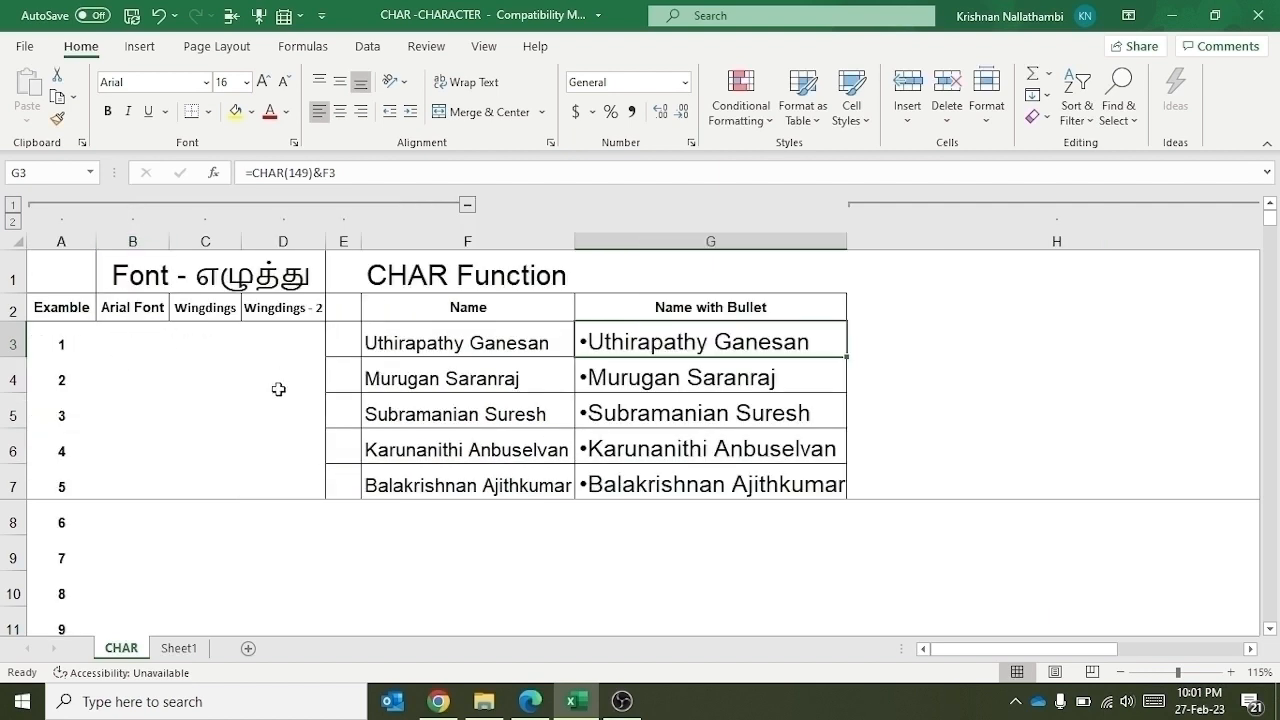
left_click(115, 312)
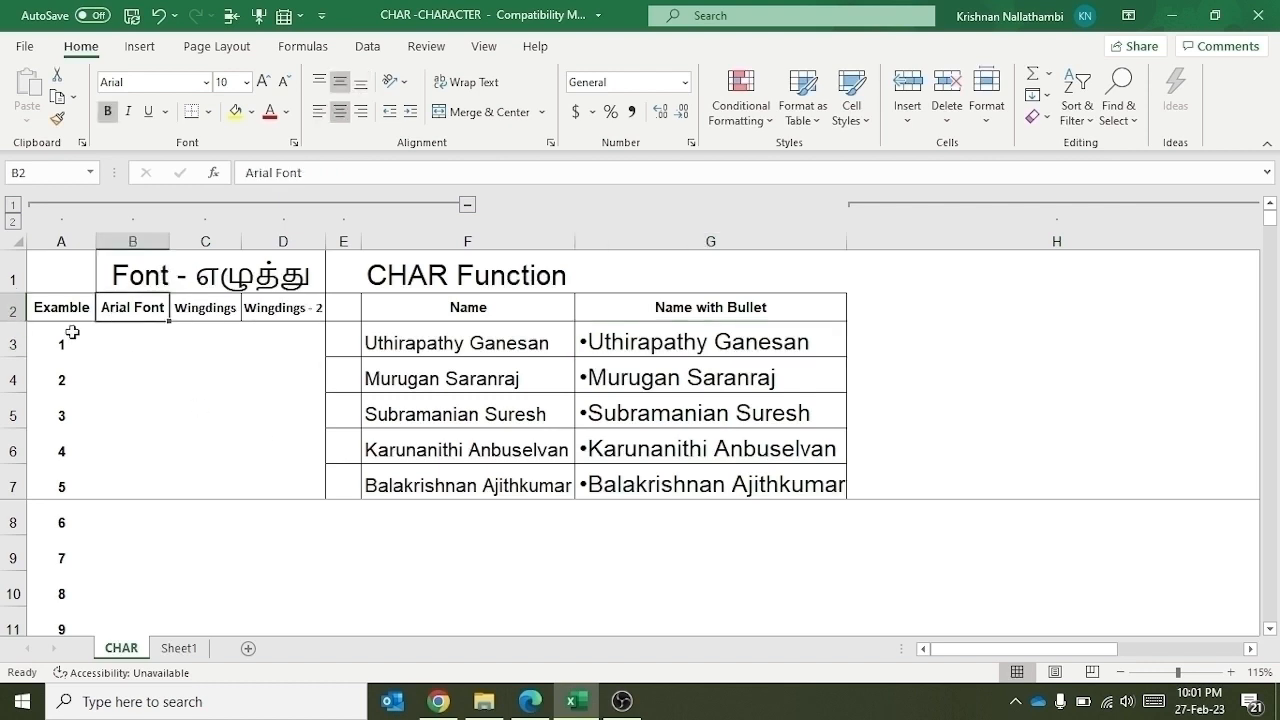
Start a CHAR formula in B3 and open its function arguments.
left_click(118, 341)
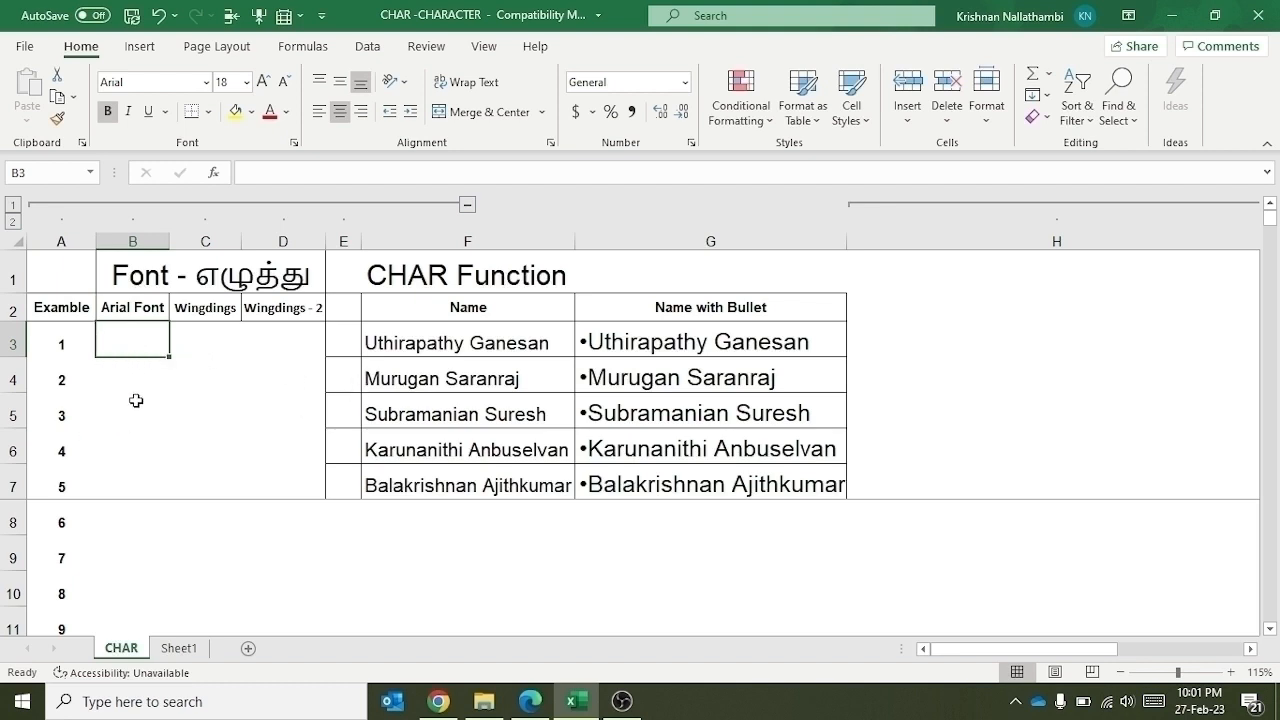
type("=ca")
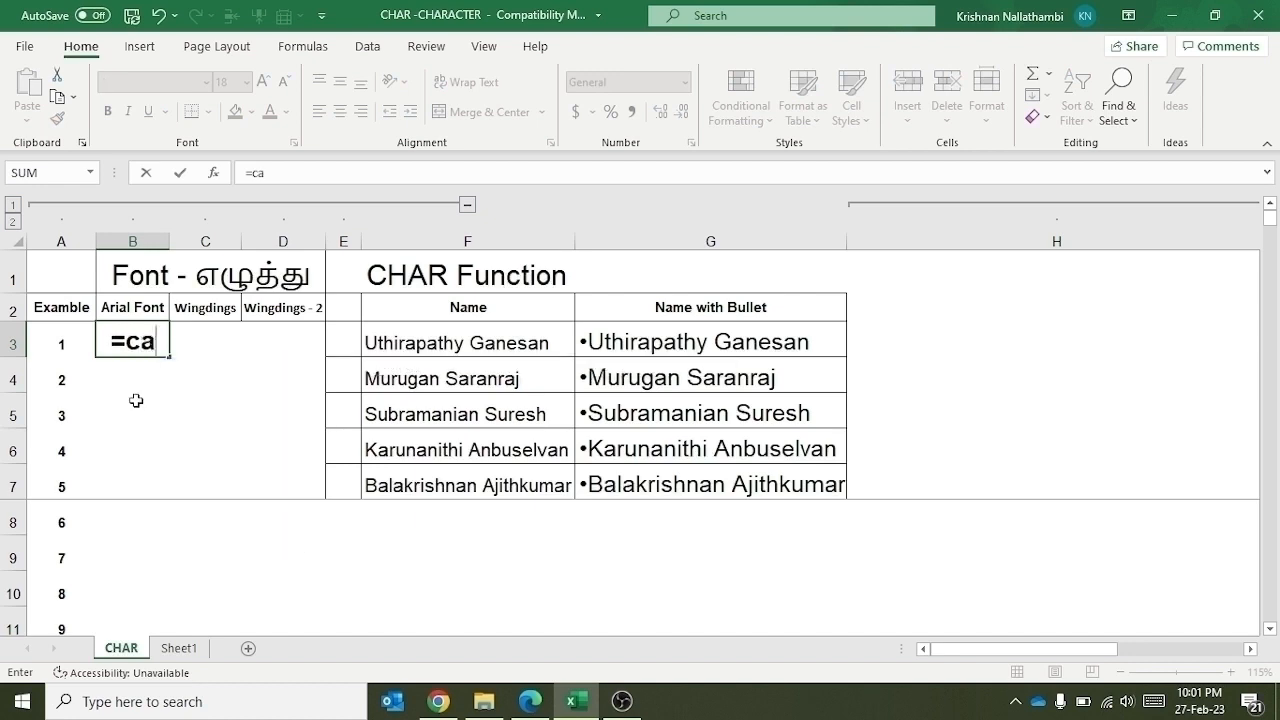
key("BackSpace")
type("ha")
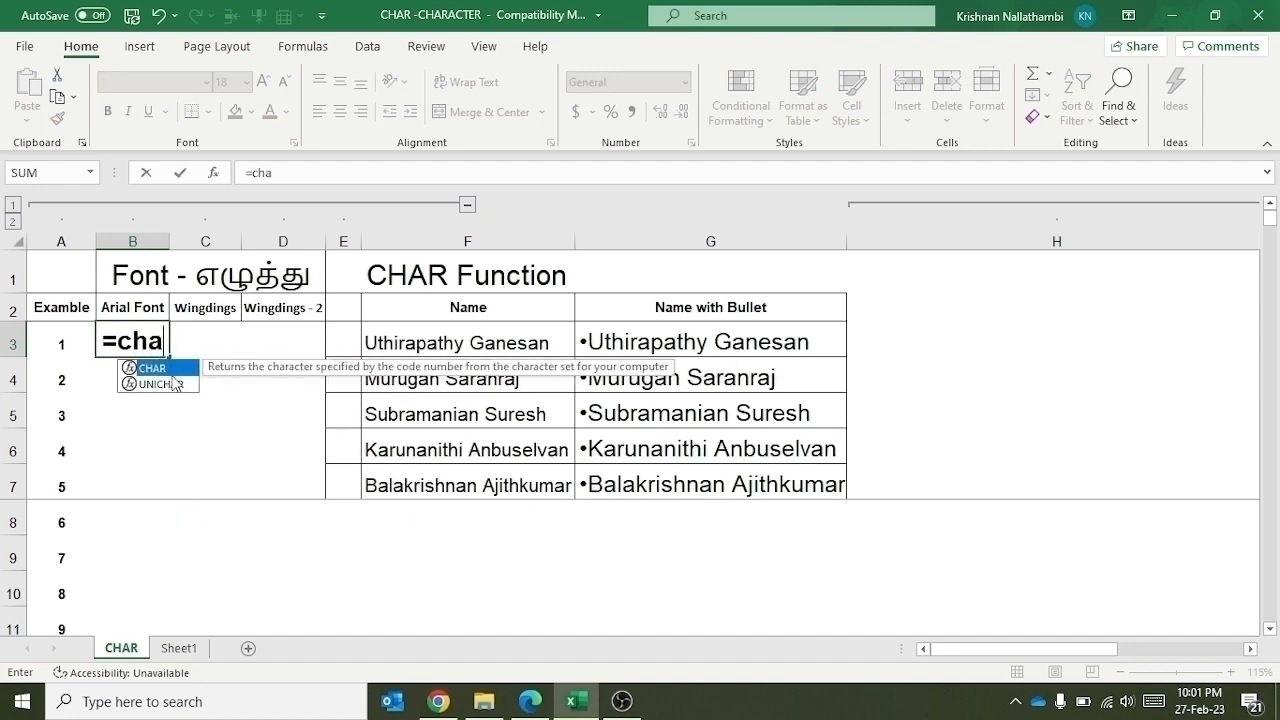
double_click(160, 369)
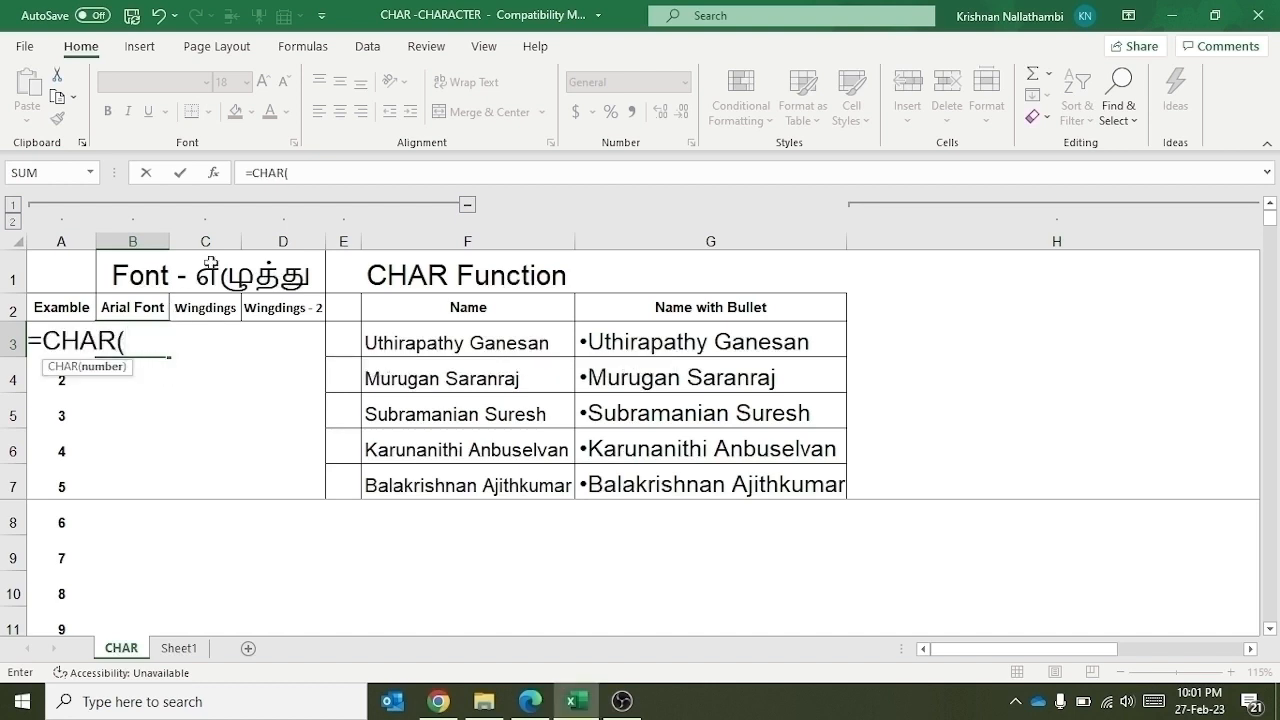
left_click(216, 174)
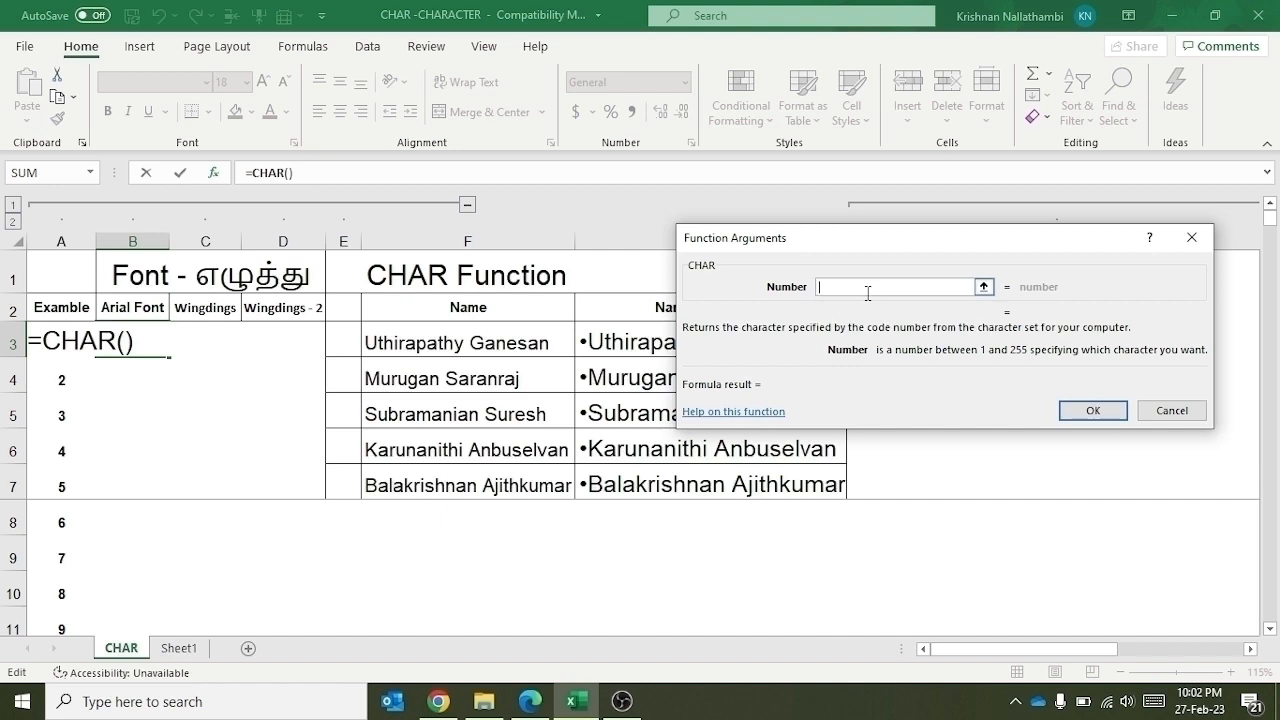
Preview character codes 169, 174 and 182 as the CHAR Number argument, and cancel without keeping the formula.
type("169")
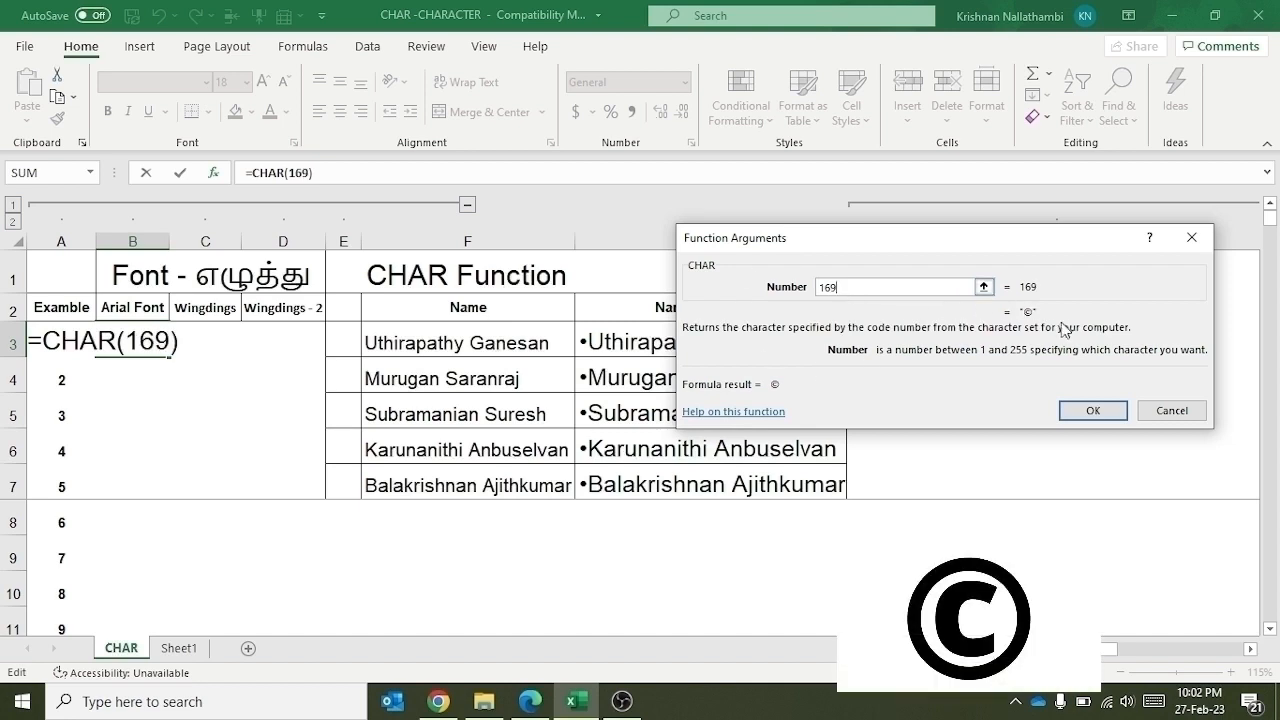
key("BackSpace")
key("BackSpace")
key("BackSpace")
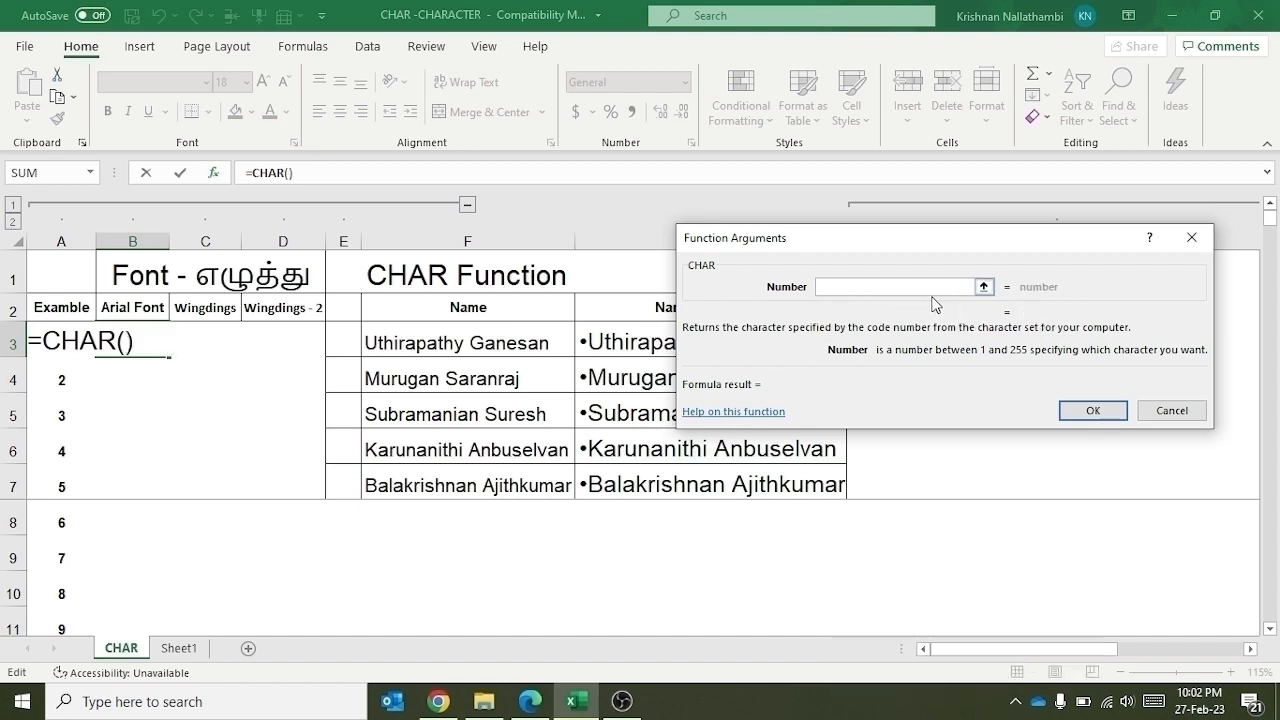
type("174")
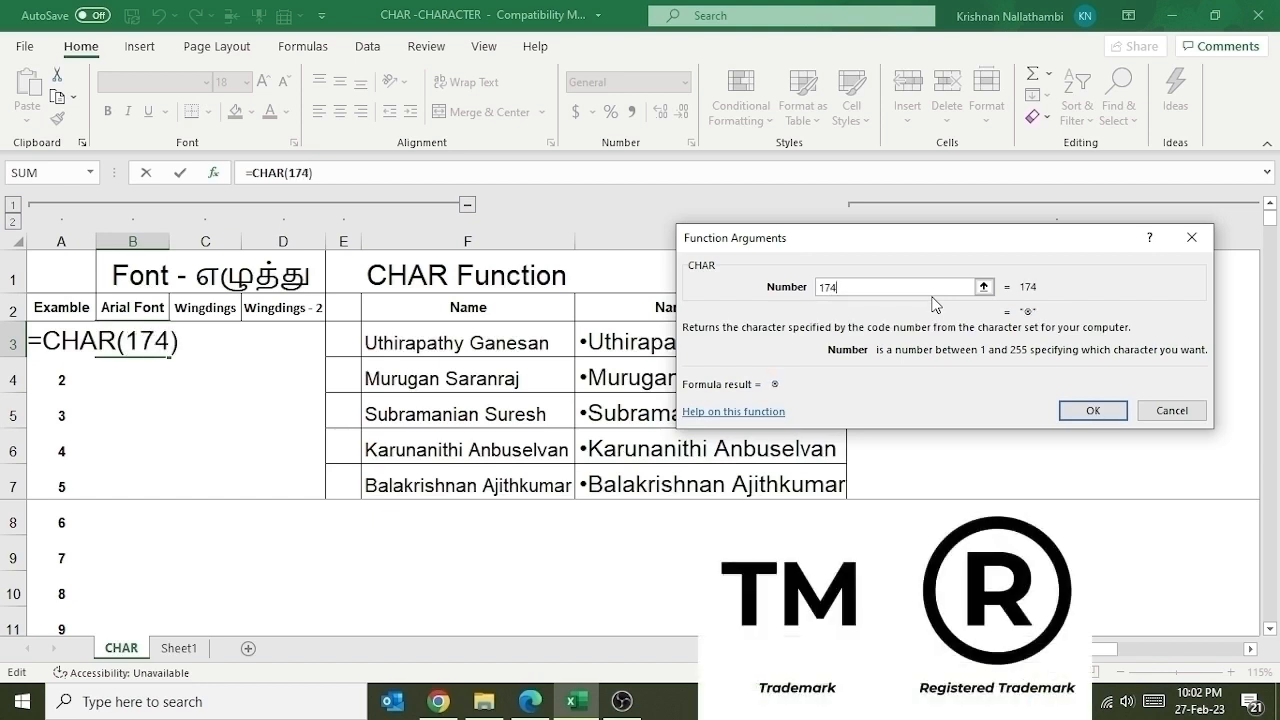
key("BackSpace")
key("BackSpace")
key("BackSpace")
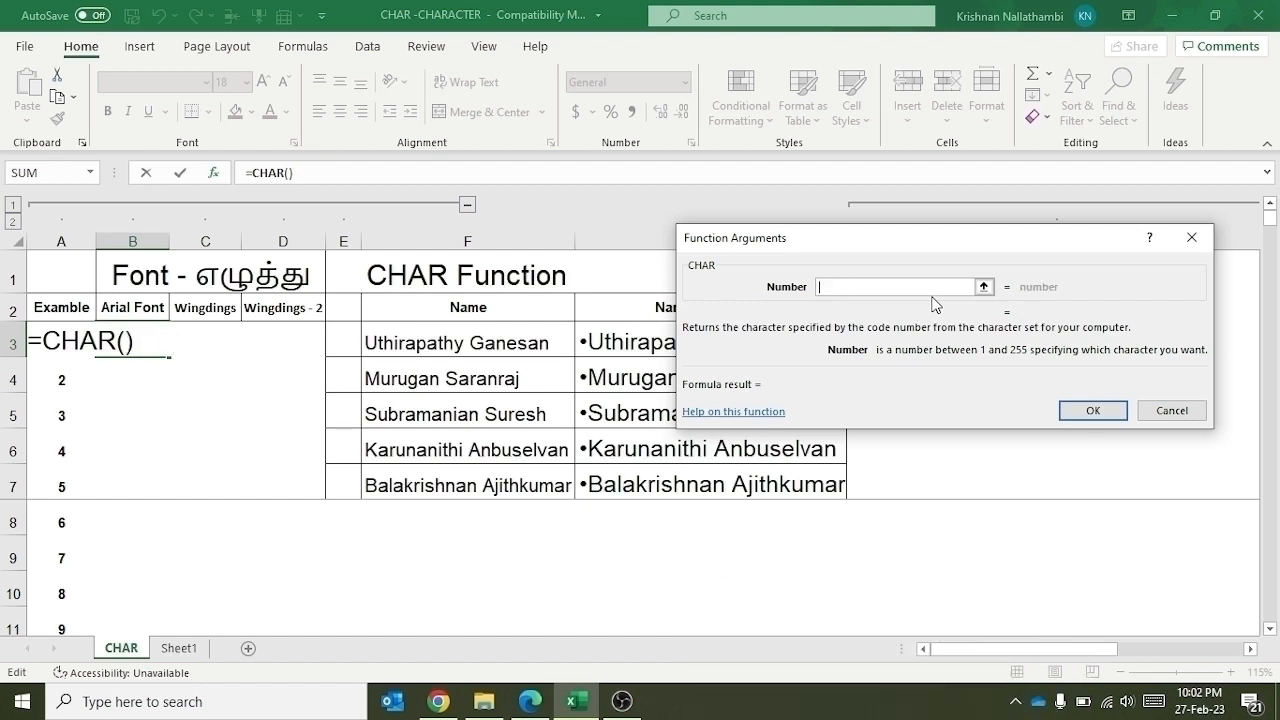
type("182")
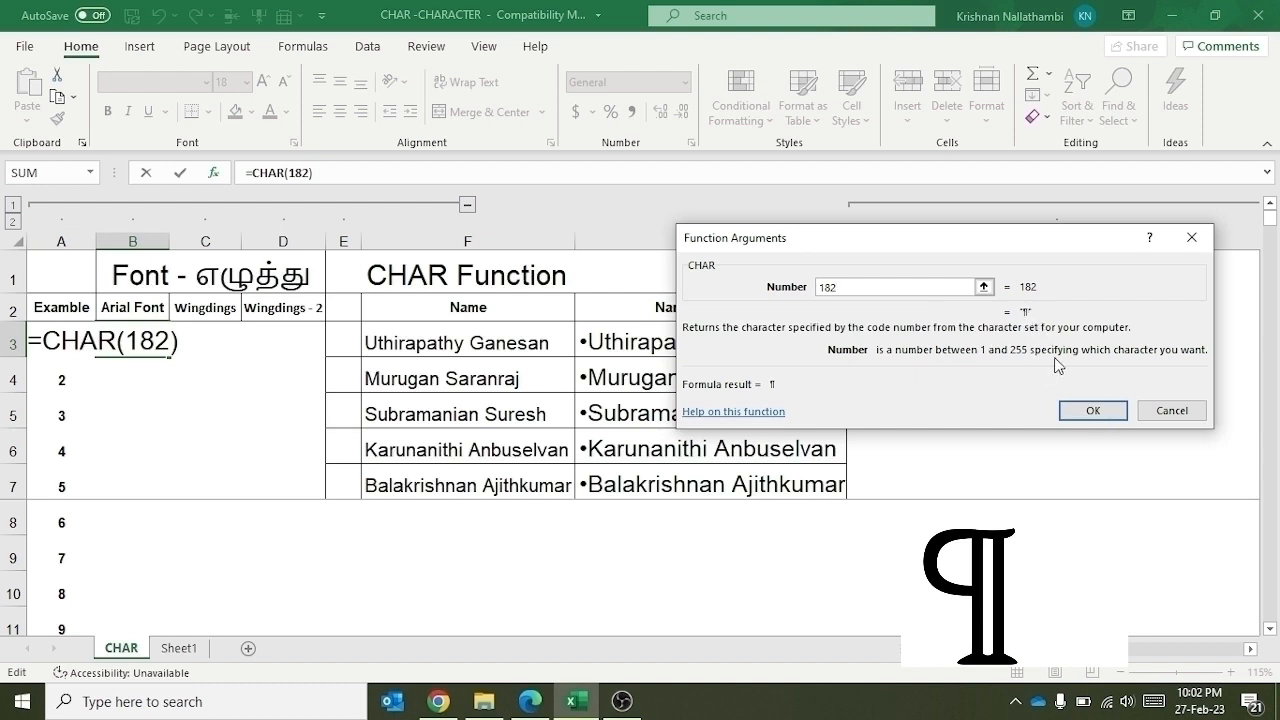
key("BackSpace")
key("BackSpace")
key("BackSpace")
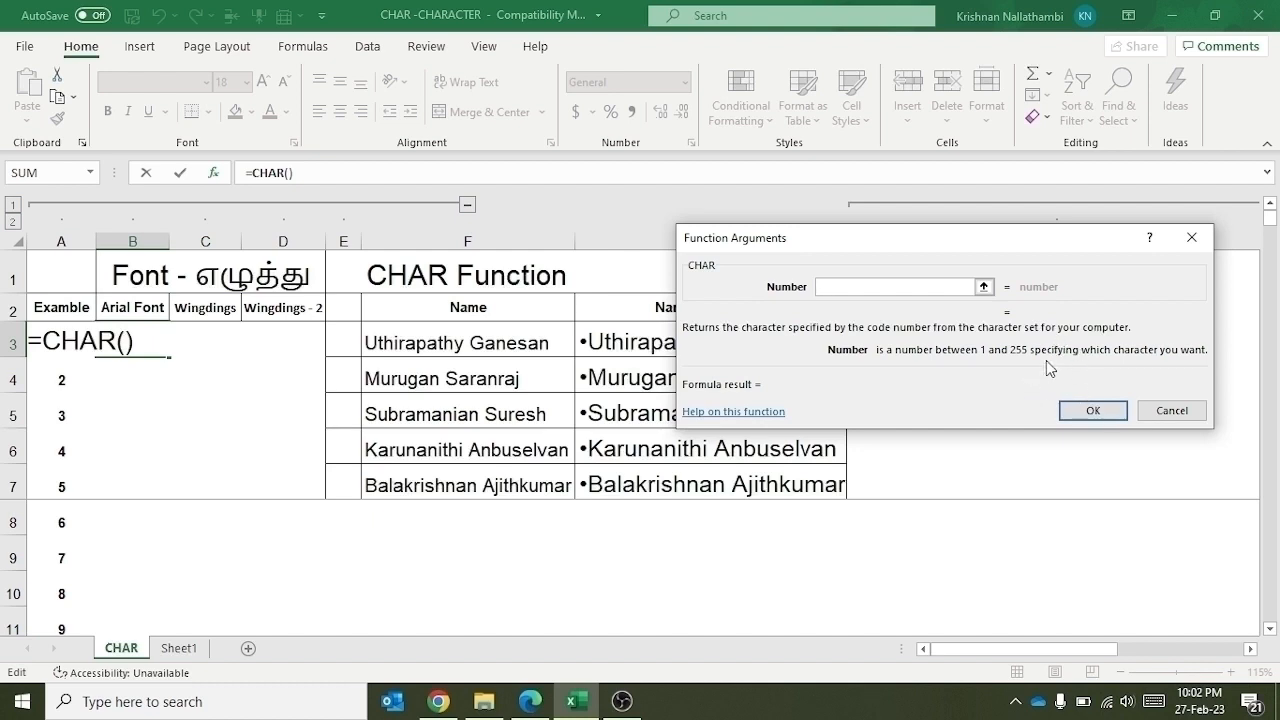
left_click(1172, 410)
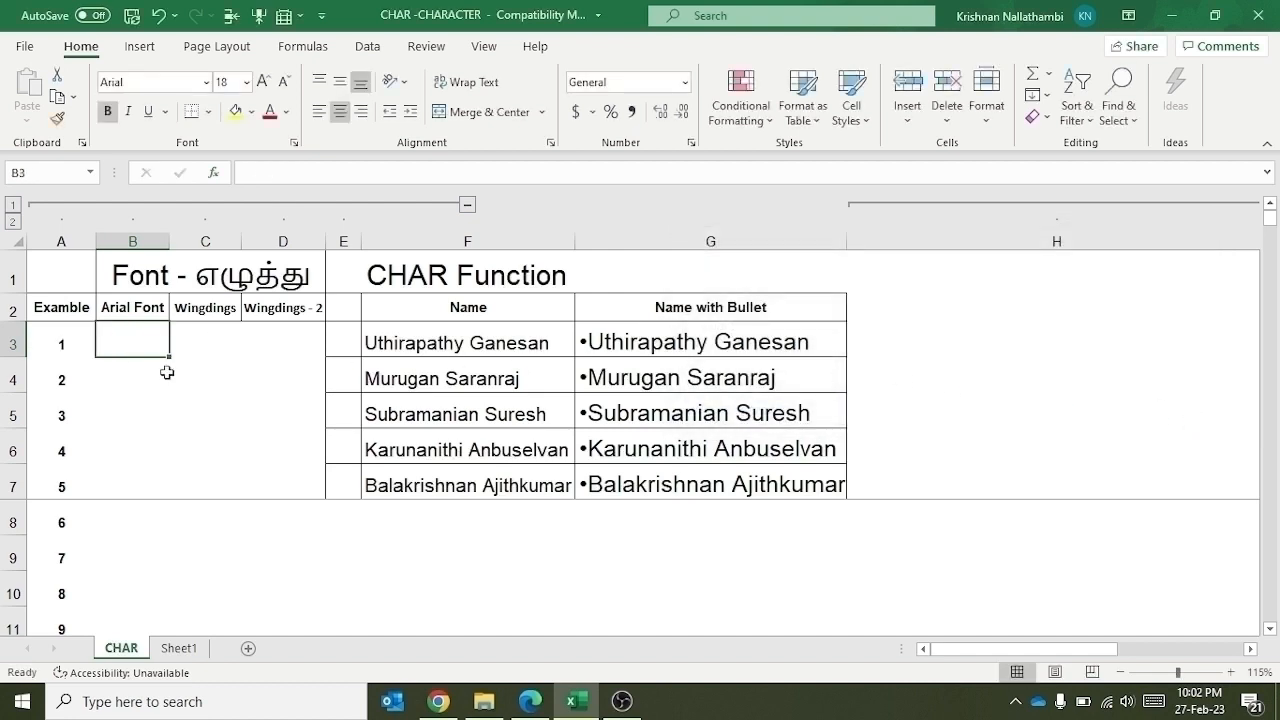
Enter the formula =CHAR(A3) in B3 under the Arial Font heading.
type("=cha")
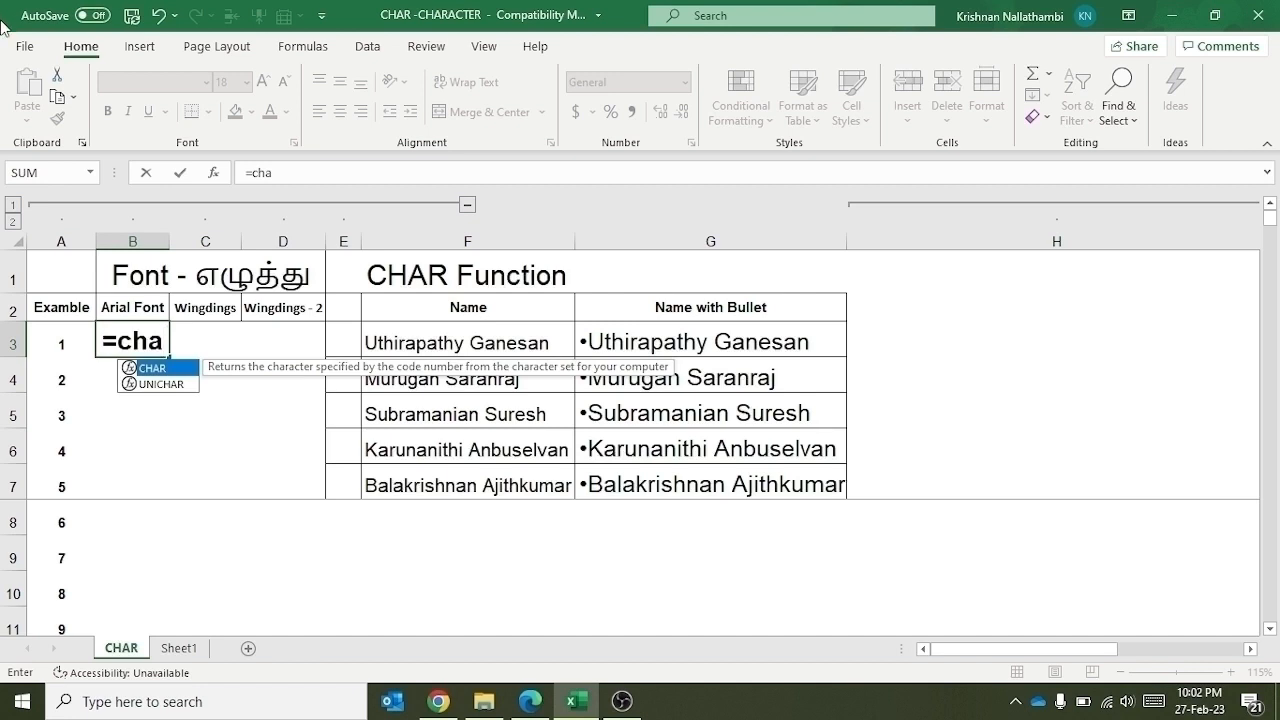
double_click(171, 370)
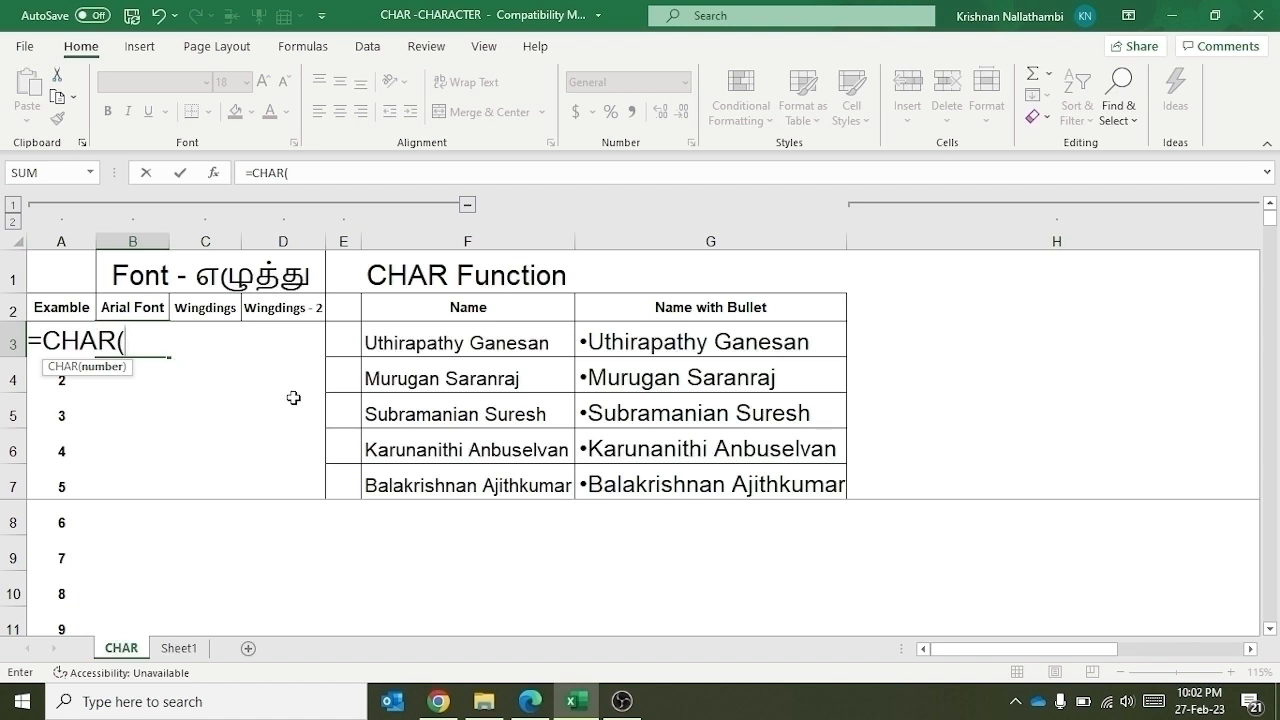
type("sa")
key("BackSpace")
key("BackSpace")
type("a3")
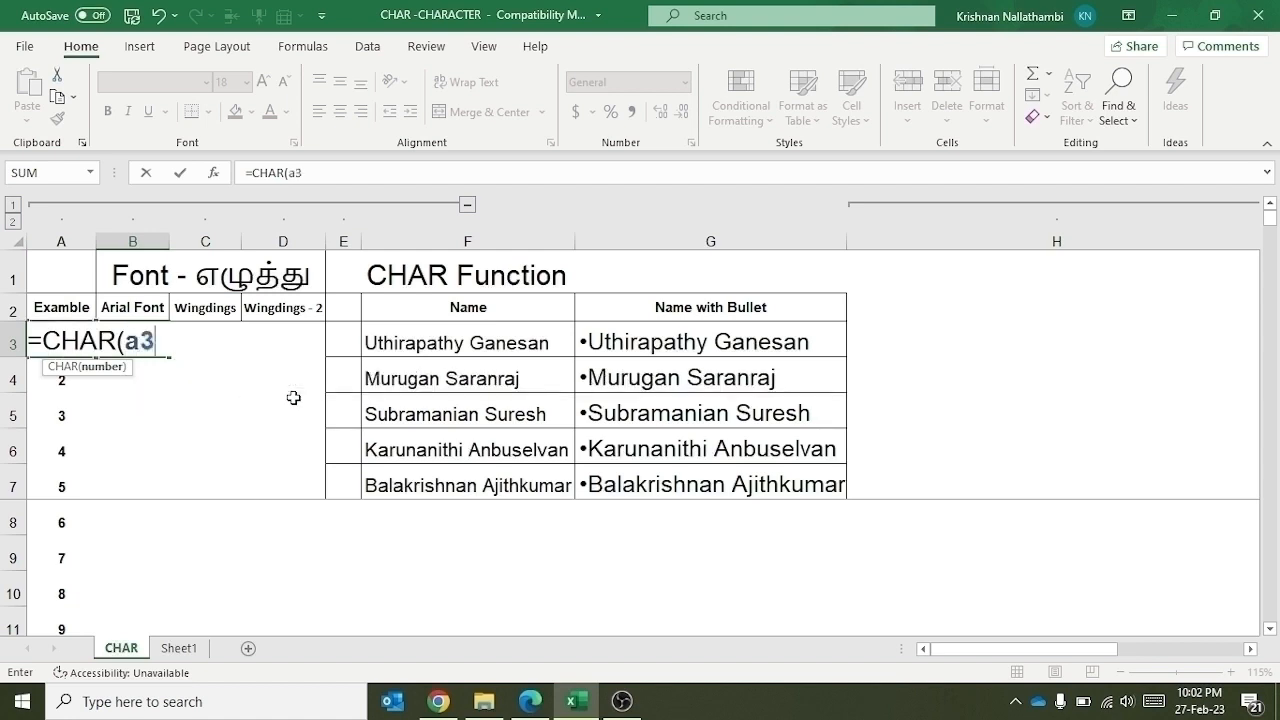
type(")")
key("Return")
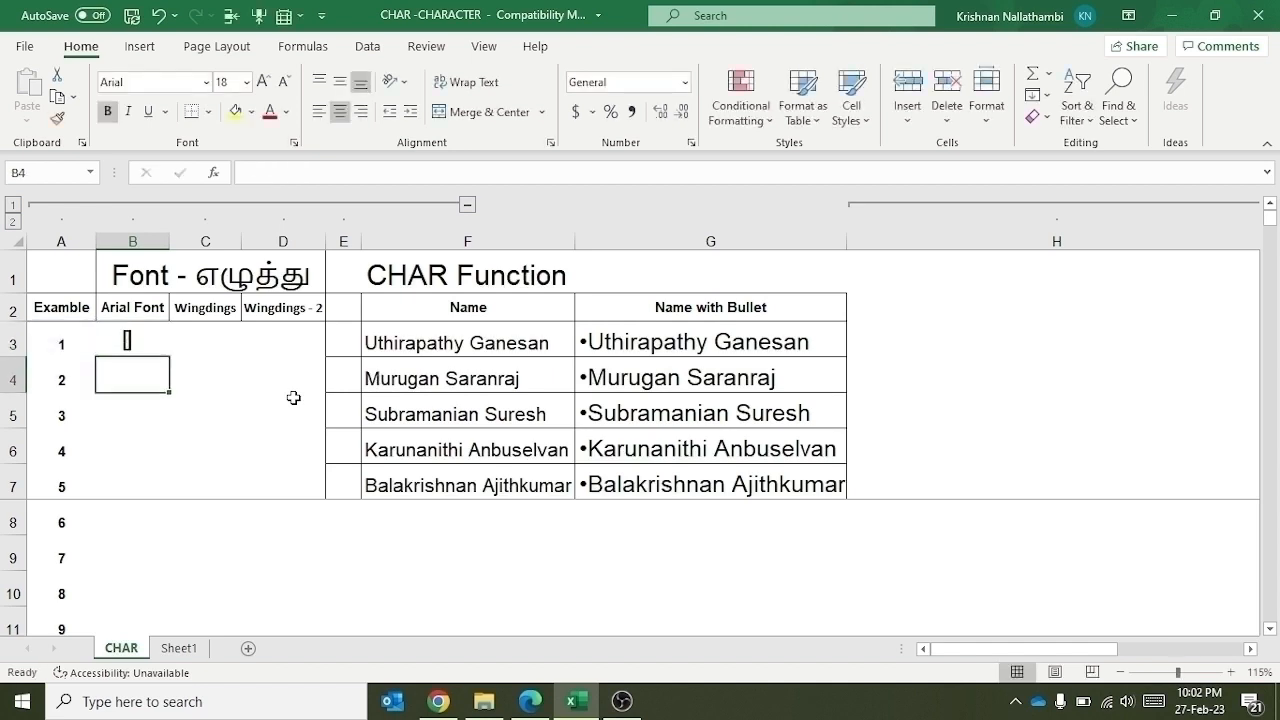
Fill the CHAR formula from B3 down to B257 to cover every code up to 255.
left_click(136, 344)
left_click_drag(171, 354, 179, 469)
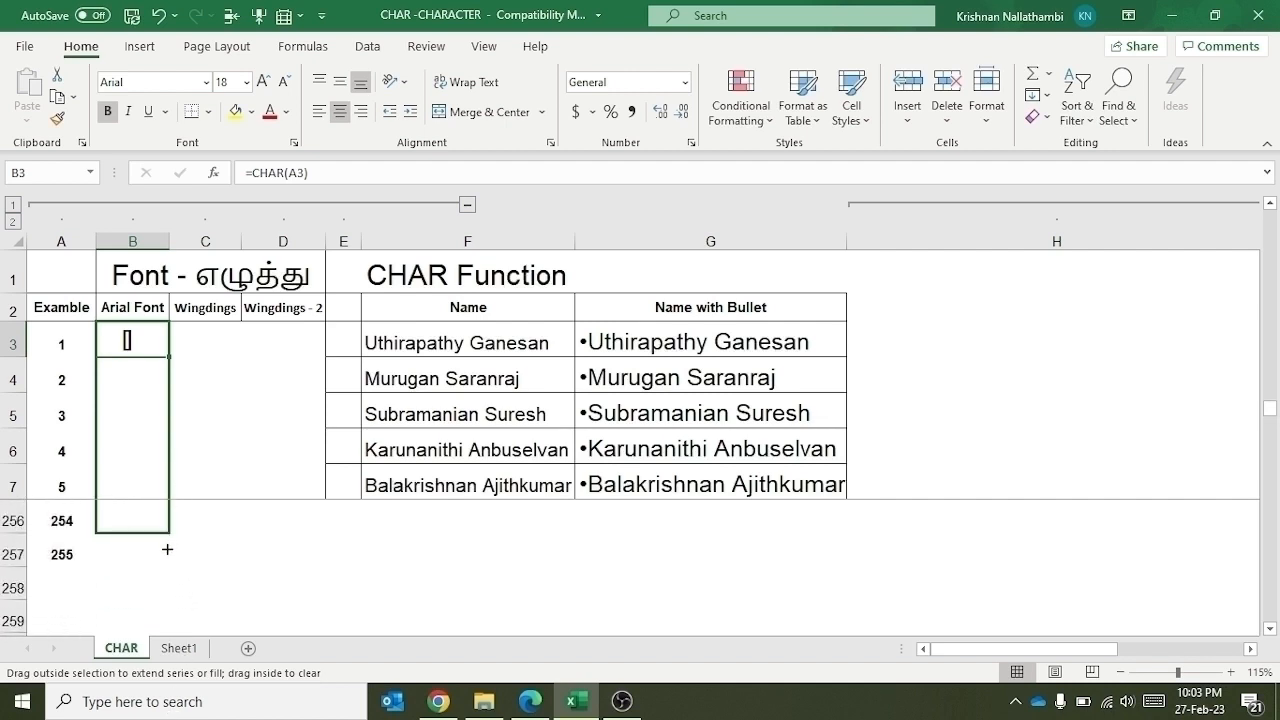
left_click_drag(166, 557, 165, 557)
Look through the generated Arial characters and select the one for code 169 in B171.
scroll(143, 519, "up", 10)
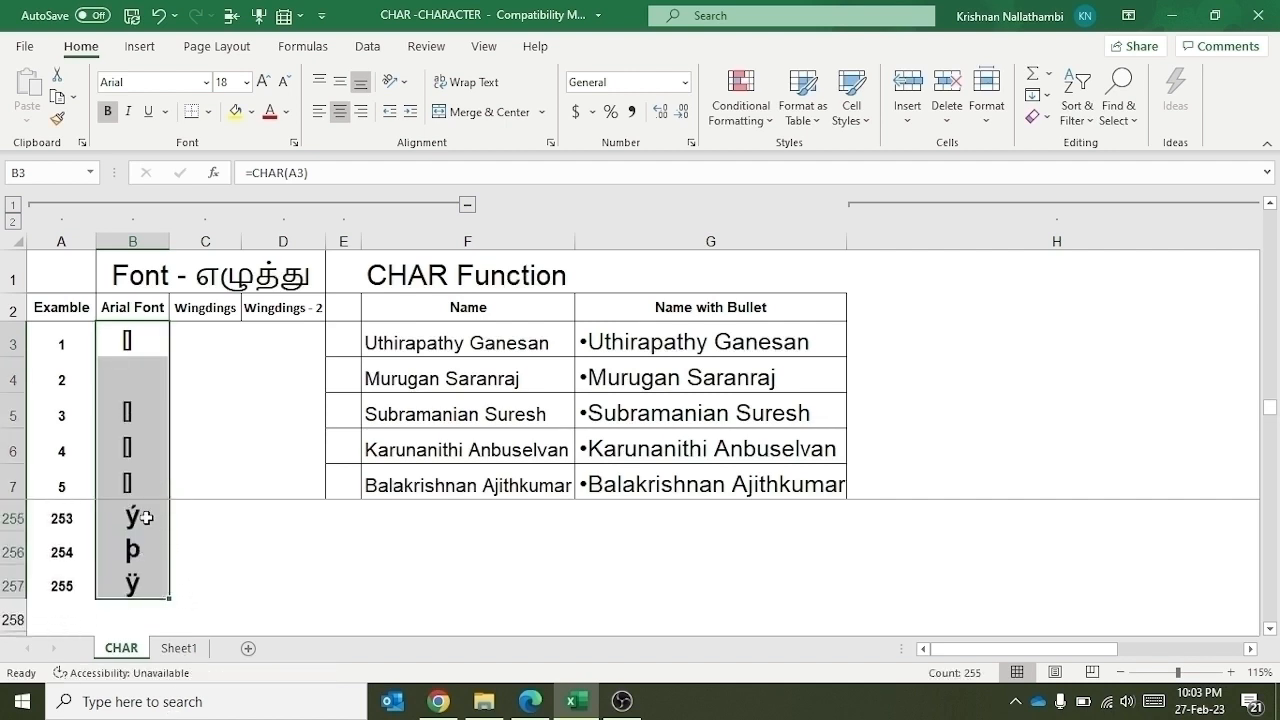
scroll(147, 522, "up", 14)
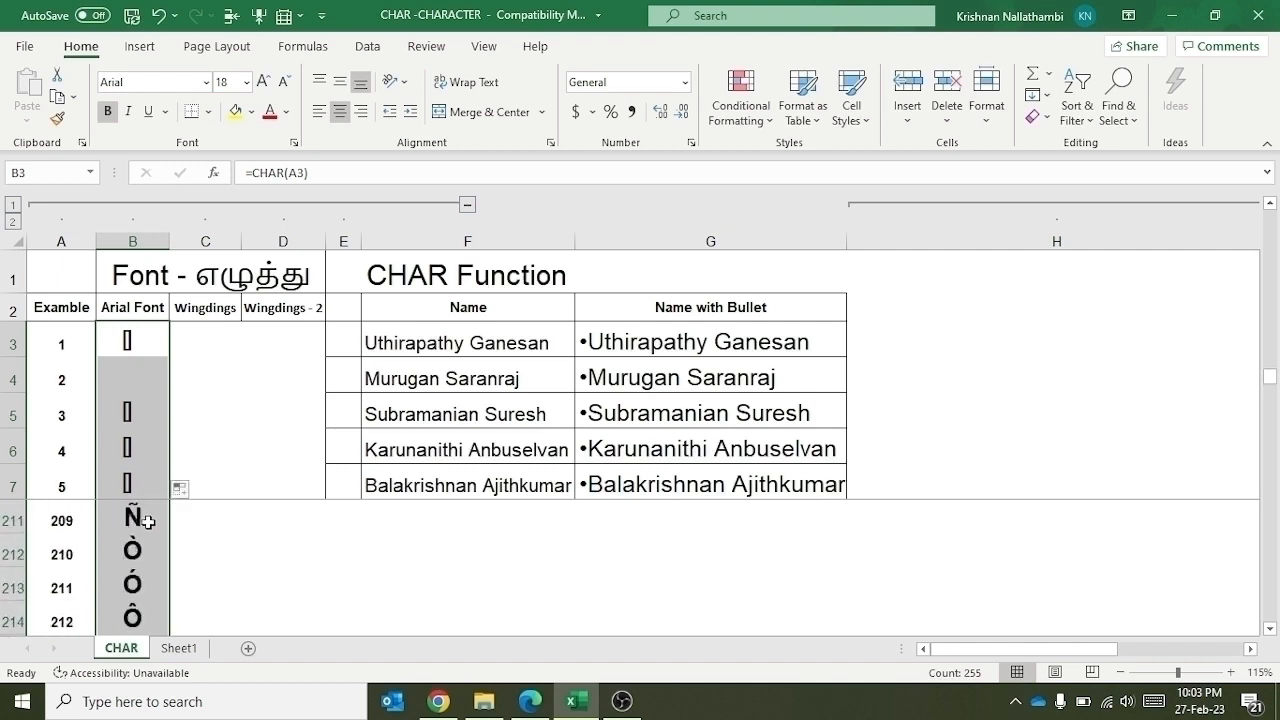
scroll(147, 522, "up", 6)
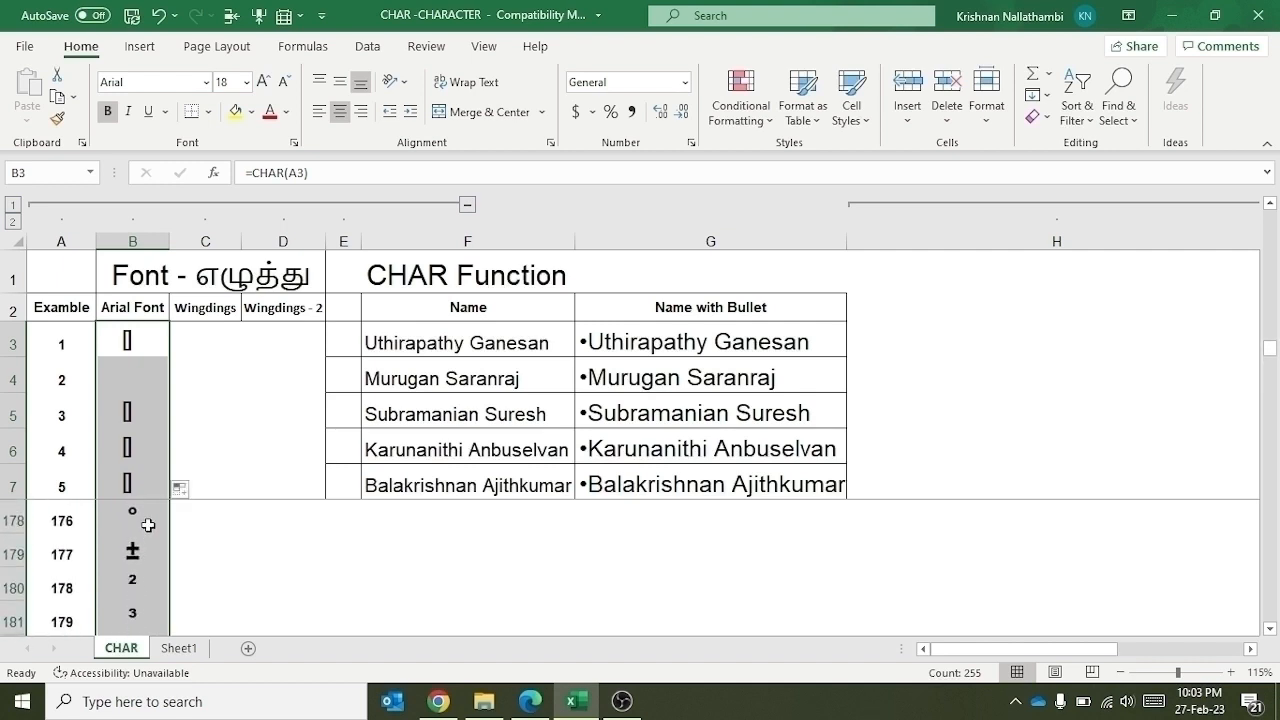
scroll(147, 524, "down", 2)
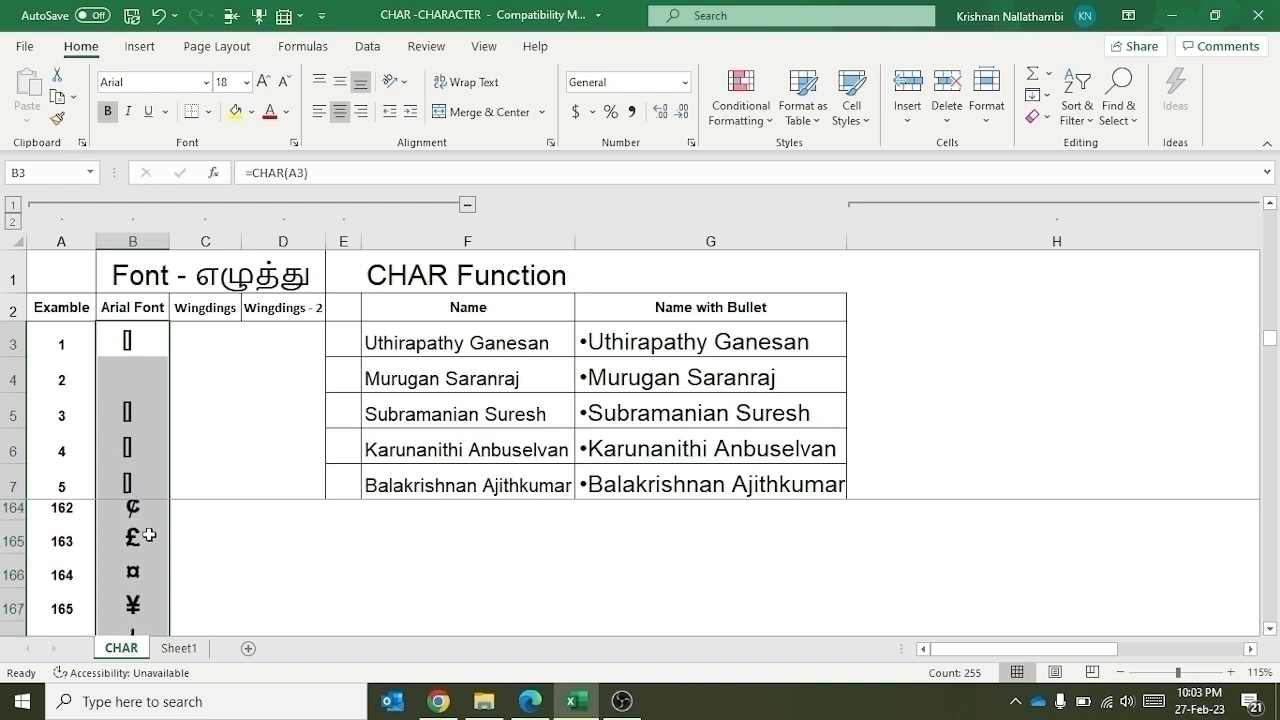
left_click(127, 590)
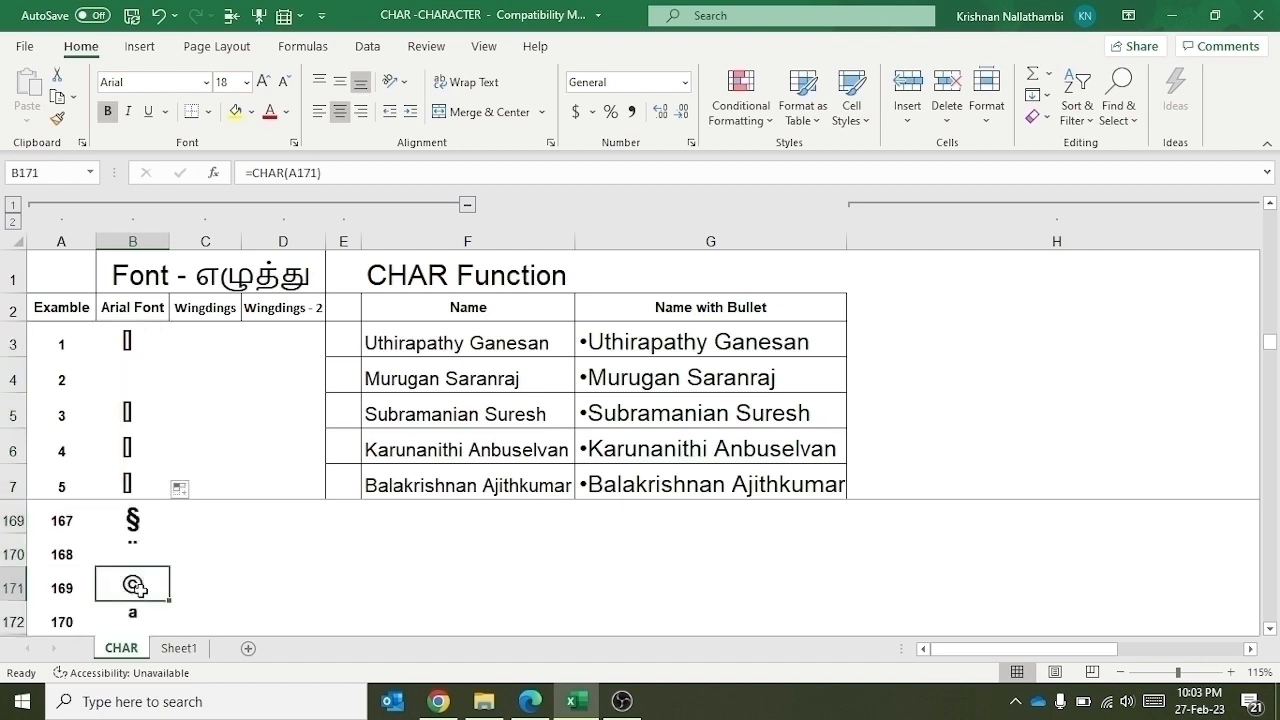
Enter =CHAR(A3) in C3 under Wingdings and a matching CHAR formula in D3 under Wingdings - 2, and fill both down to row 257.
scroll(153, 559, "up", 8)
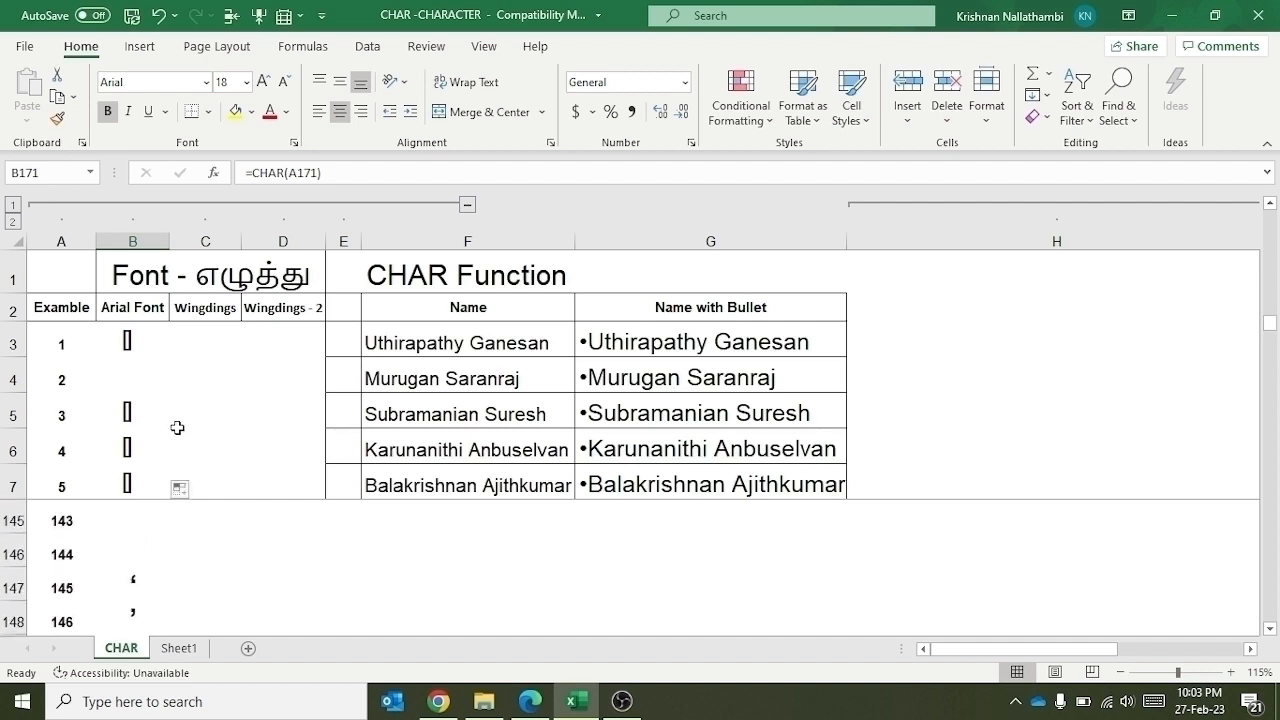
left_click_drag(137, 363, 130, 511)
left_click(189, 309)
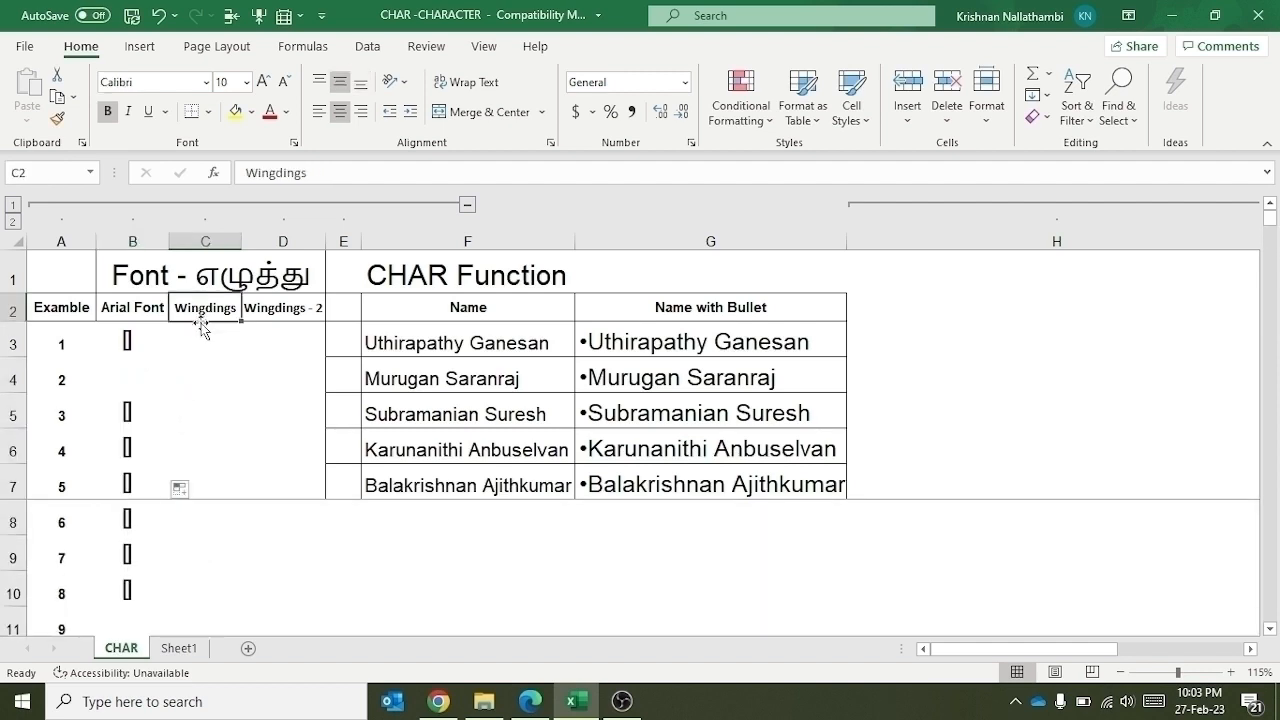
left_click(197, 337)
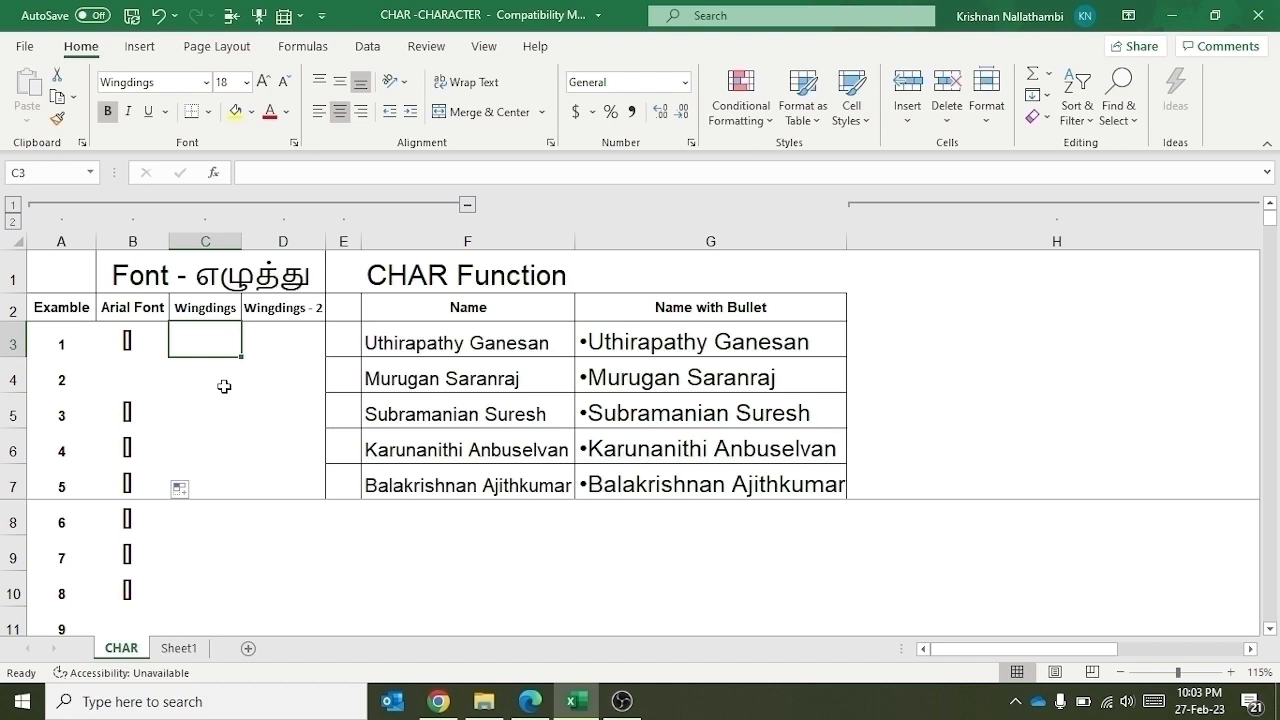
type("=")
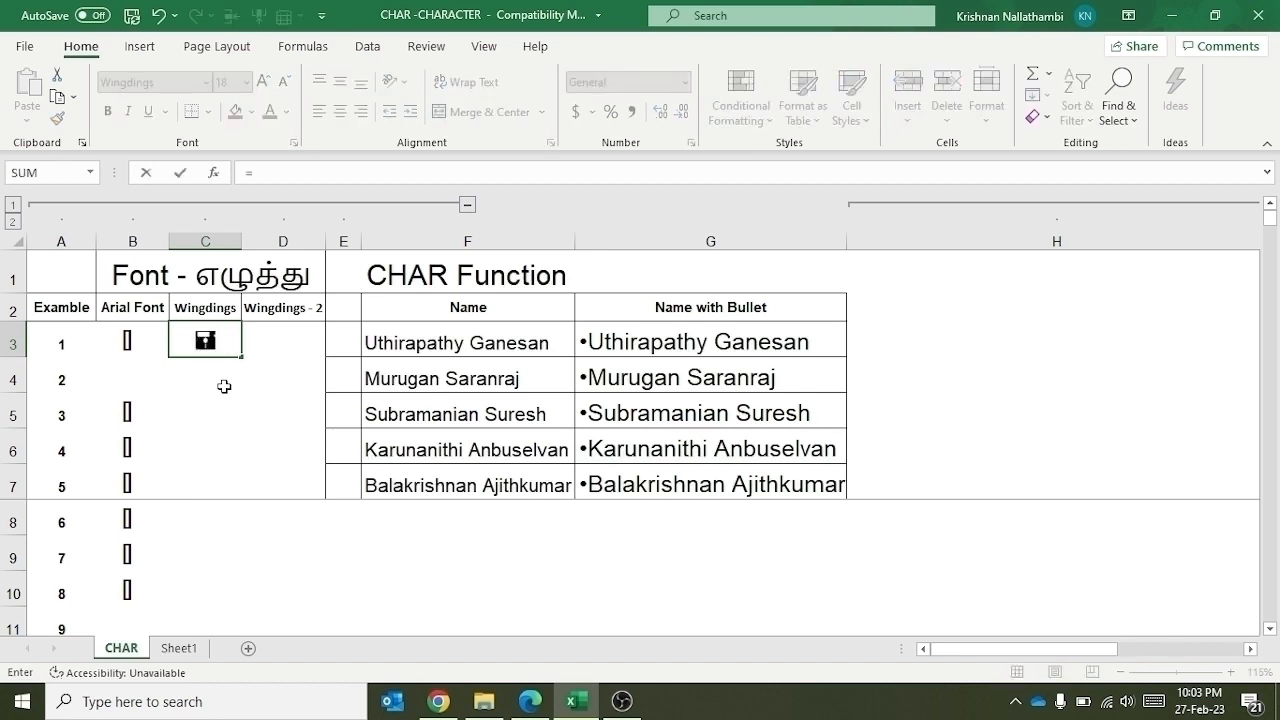
type("cha")
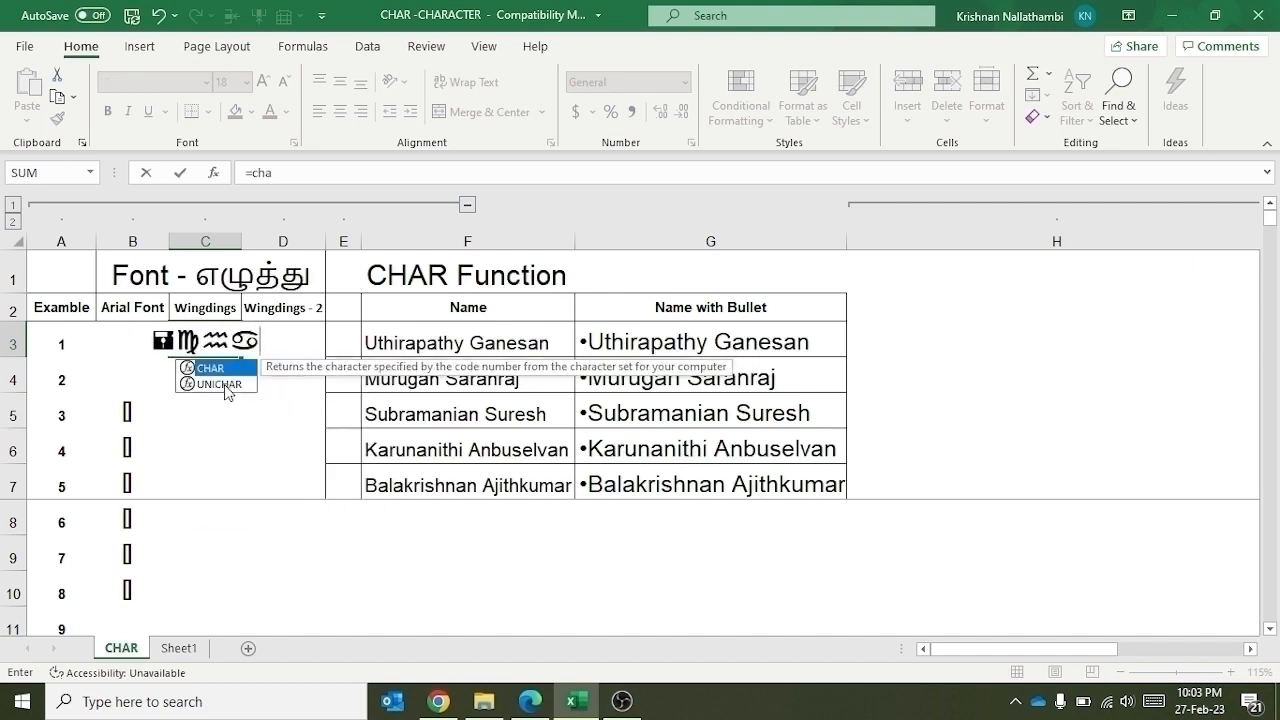
double_click(220, 367)
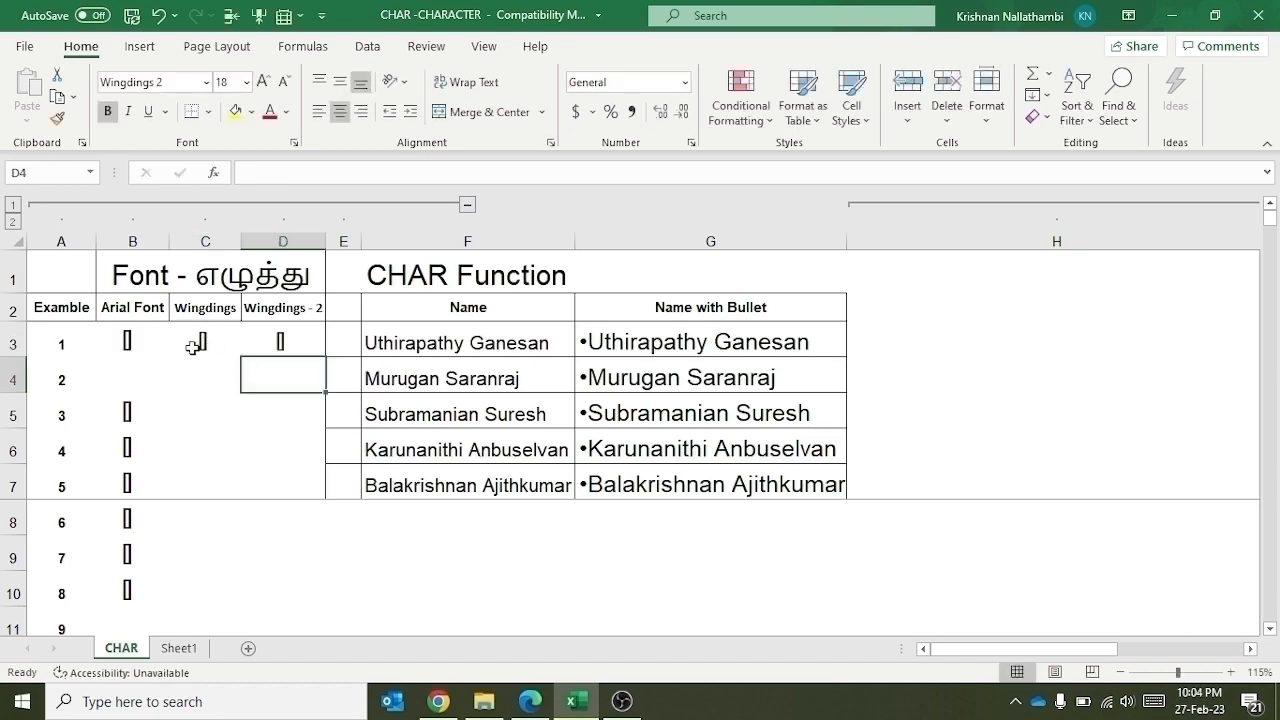
left_click_drag(201, 341, 303, 527)
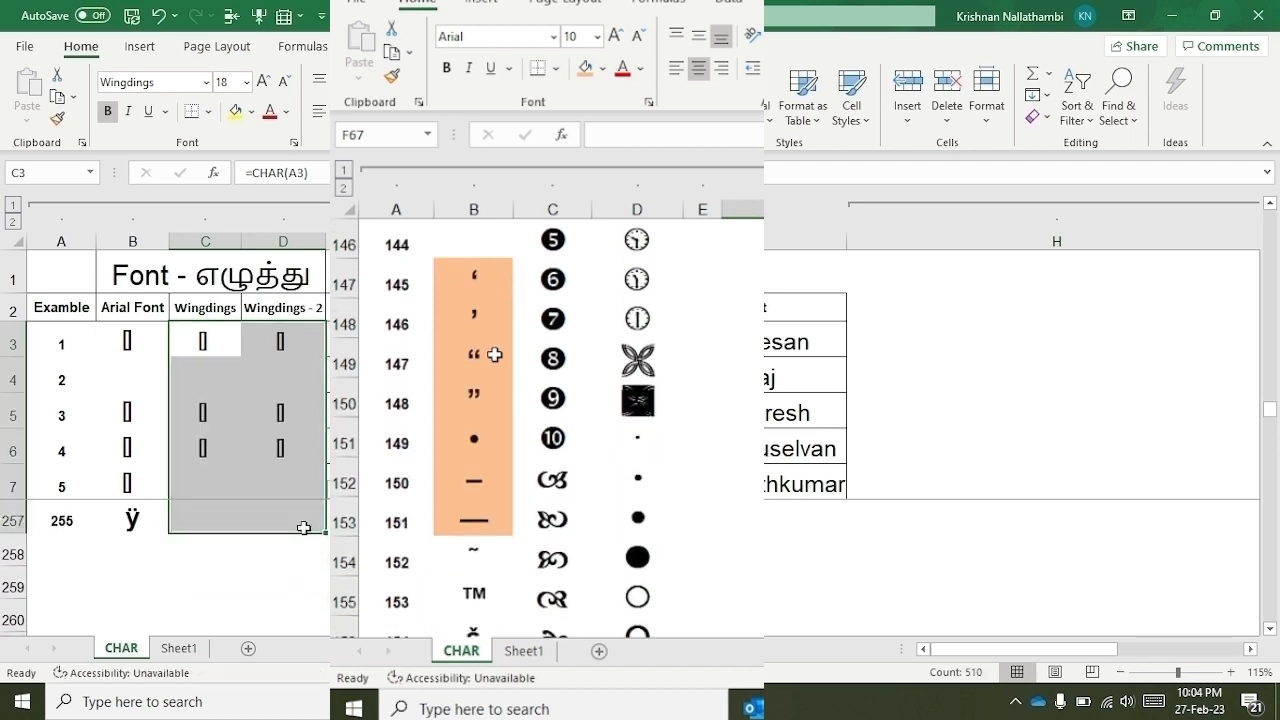
scroll(313, 528, "up", 2)
Collapse the grouped columns H and I to bring the symbol reference pictures next to the name table.
left_click_drag(932, 339, 1260, 372)
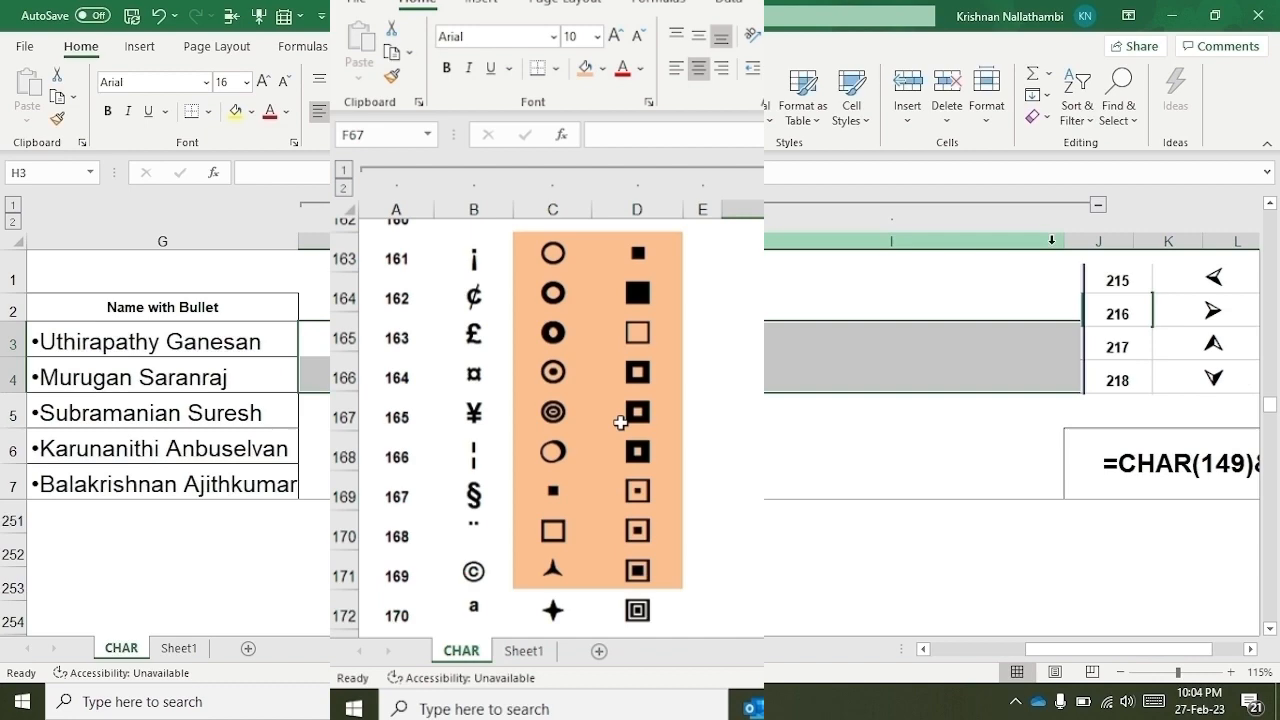
left_click(1098, 206)
left_click(720, 378)
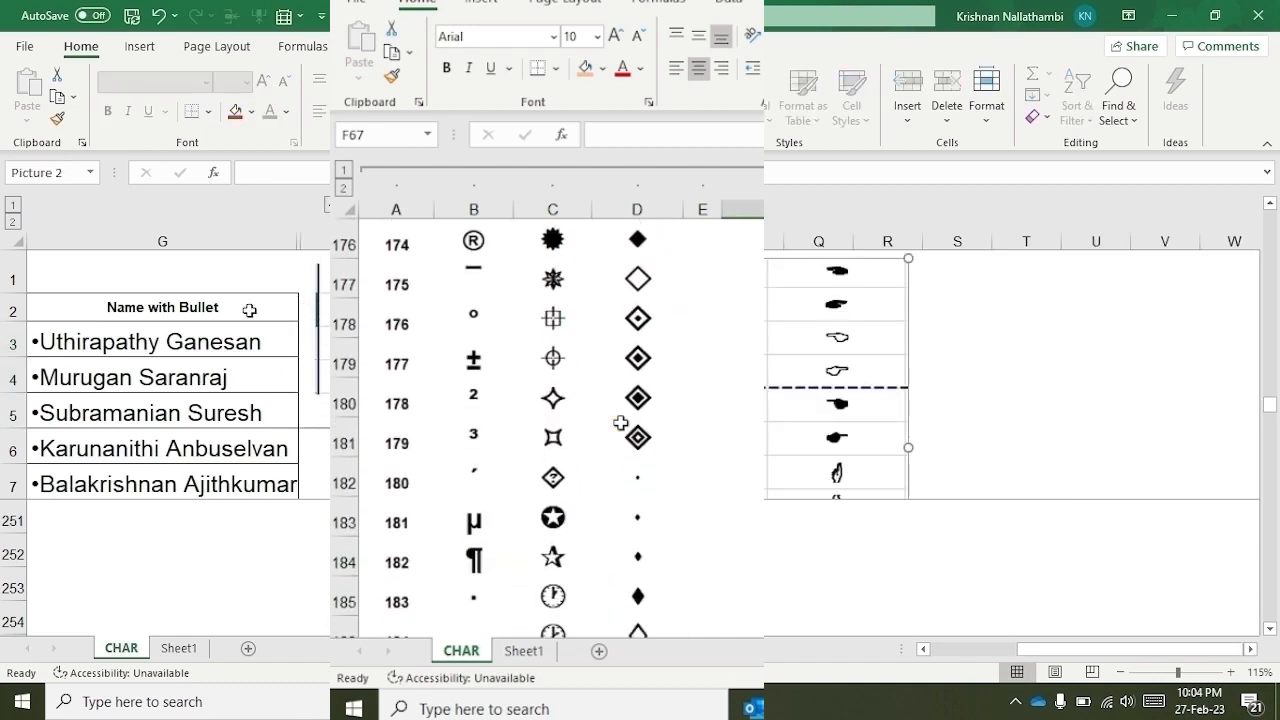
left_click_drag(245, 340, 5, 376)
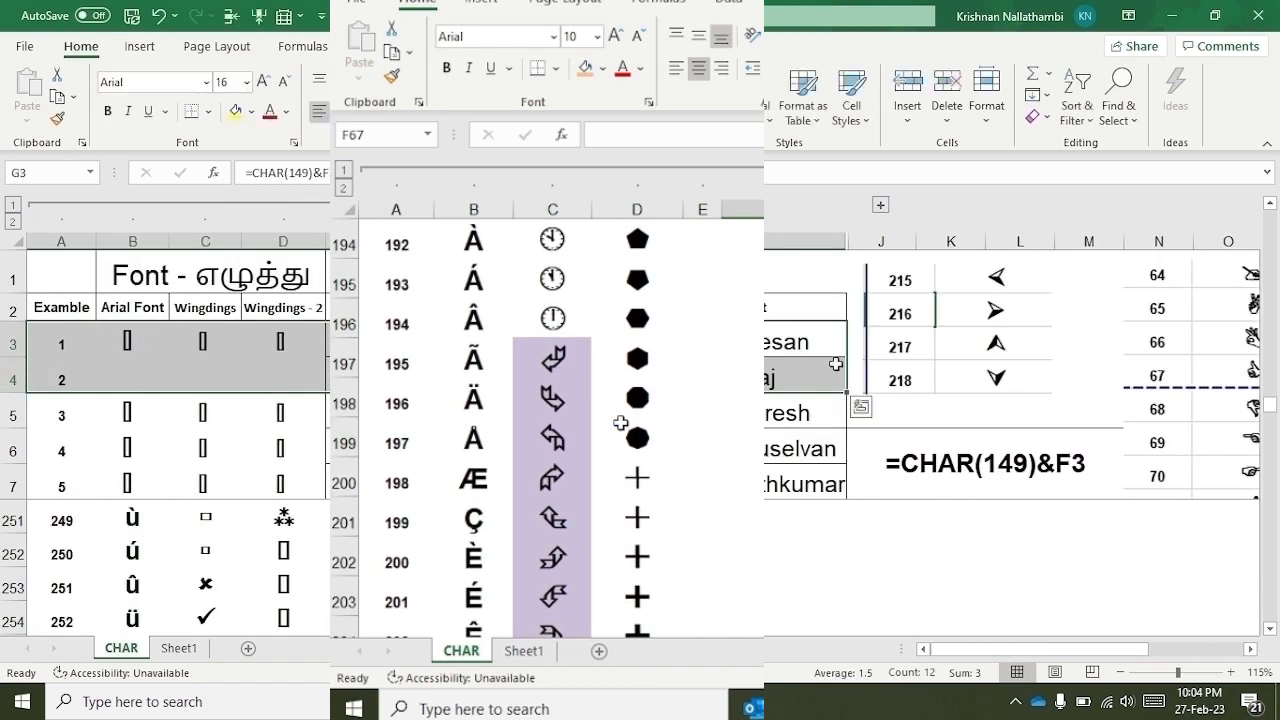
Check the two reference pictures listing symbols for codes 215 to 218 and for codes from 64 onward.
scroll(1092, 337, "up", 1)
left_click(540, 413)
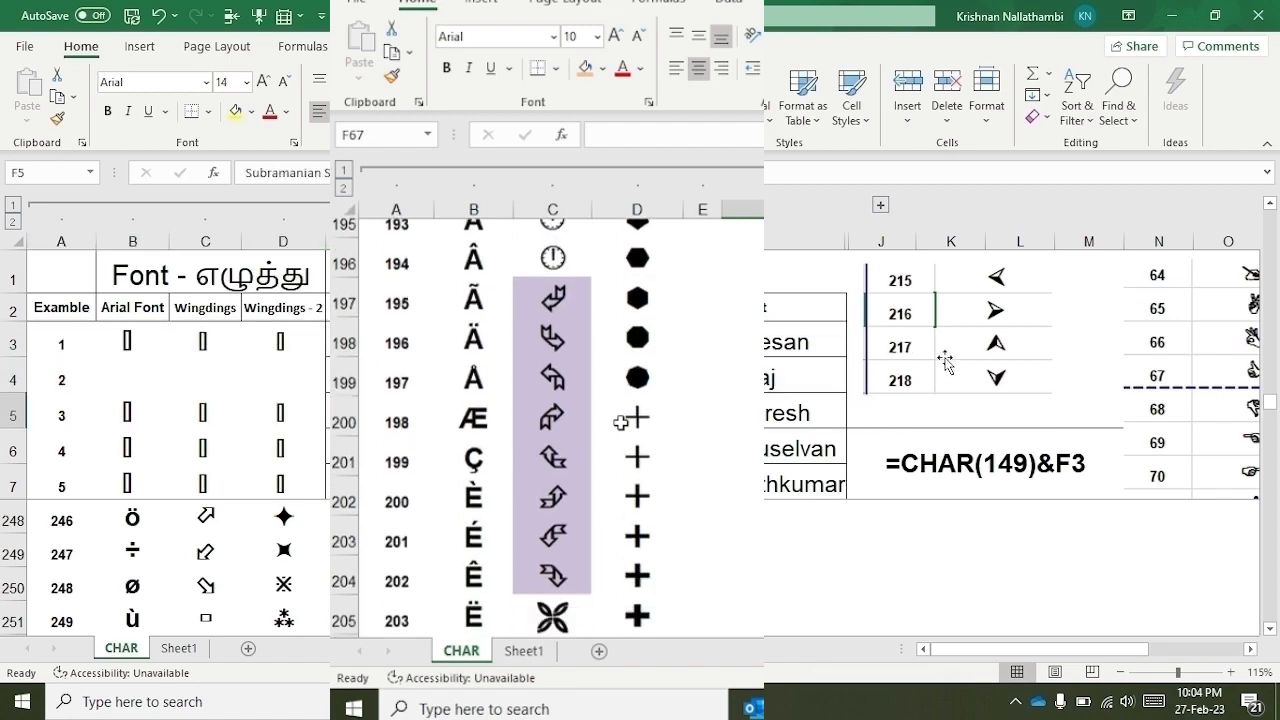
left_click(1175, 288)
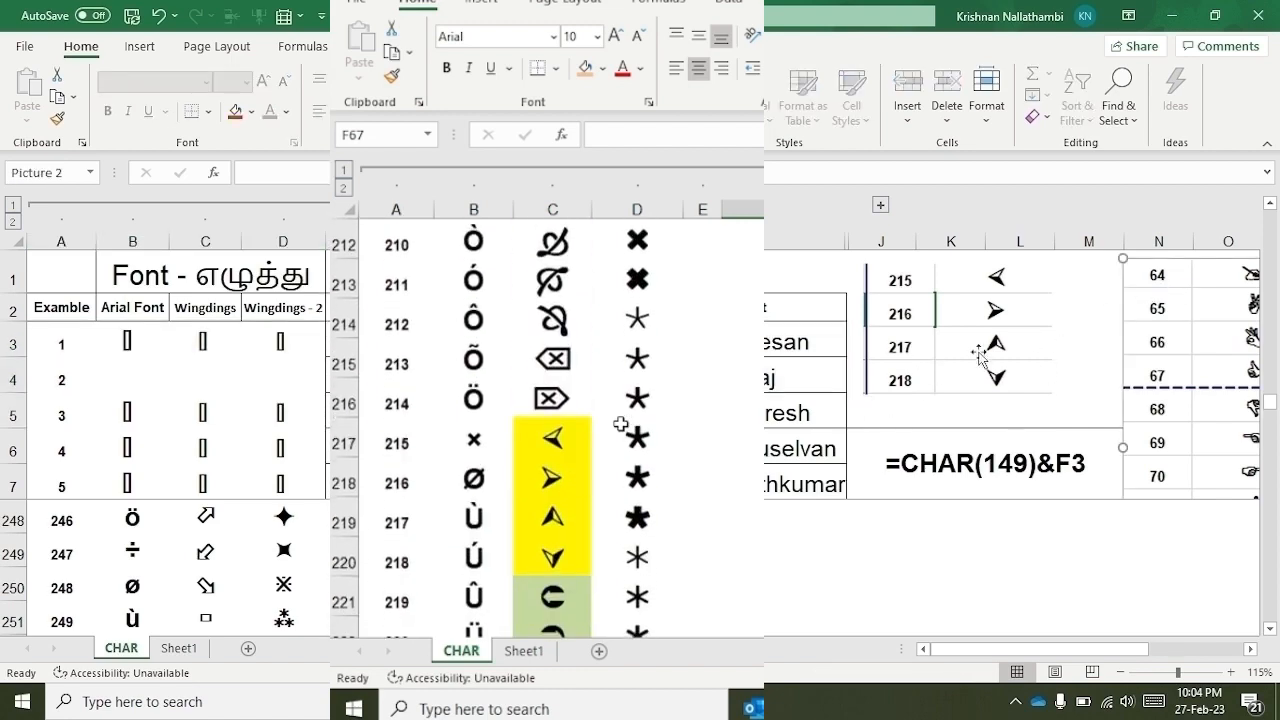
left_click(880, 285)
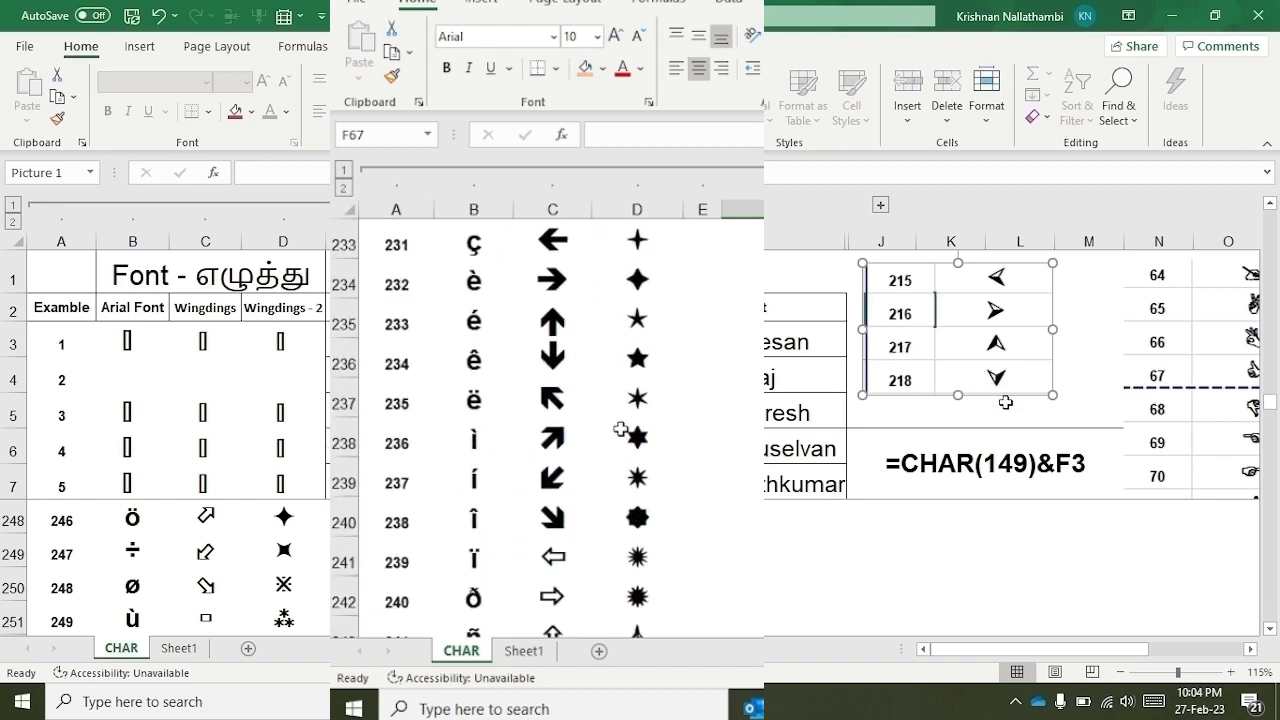
left_click(135, 549)
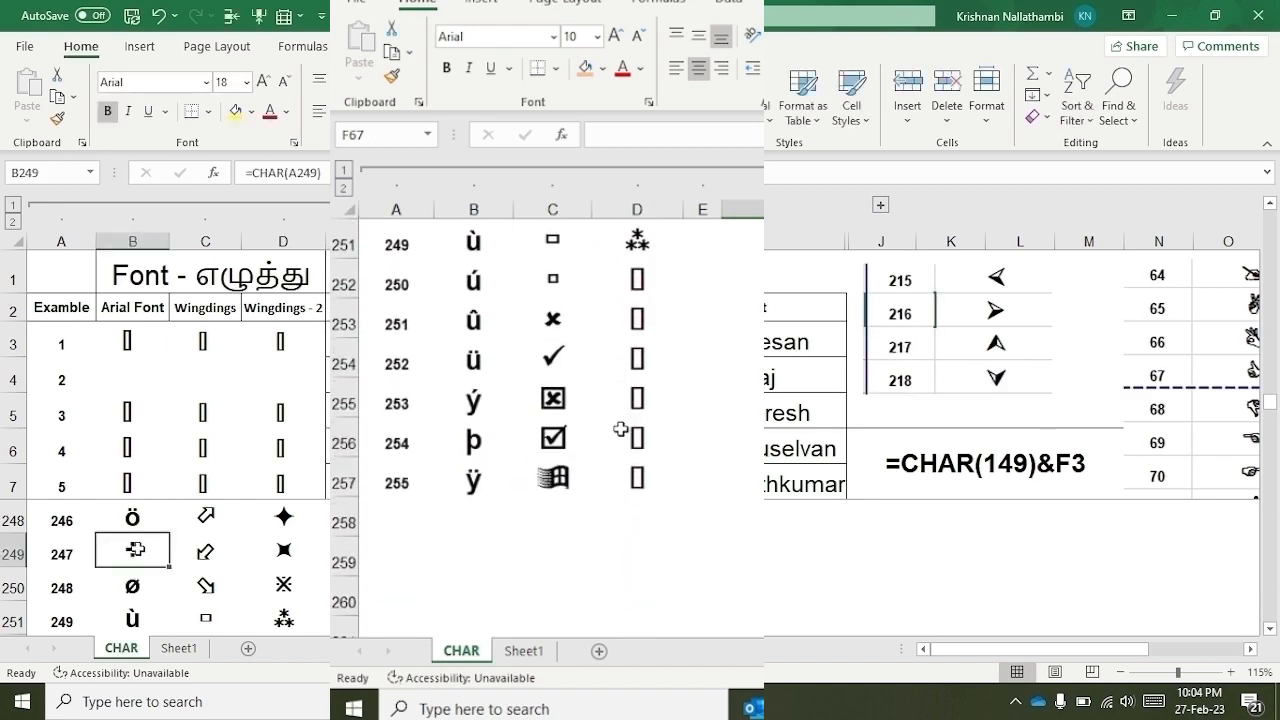
Find the Wingdings arrow characters for codes 215 and 216 in C217 and C218.
scroll(135, 549, "up", 8)
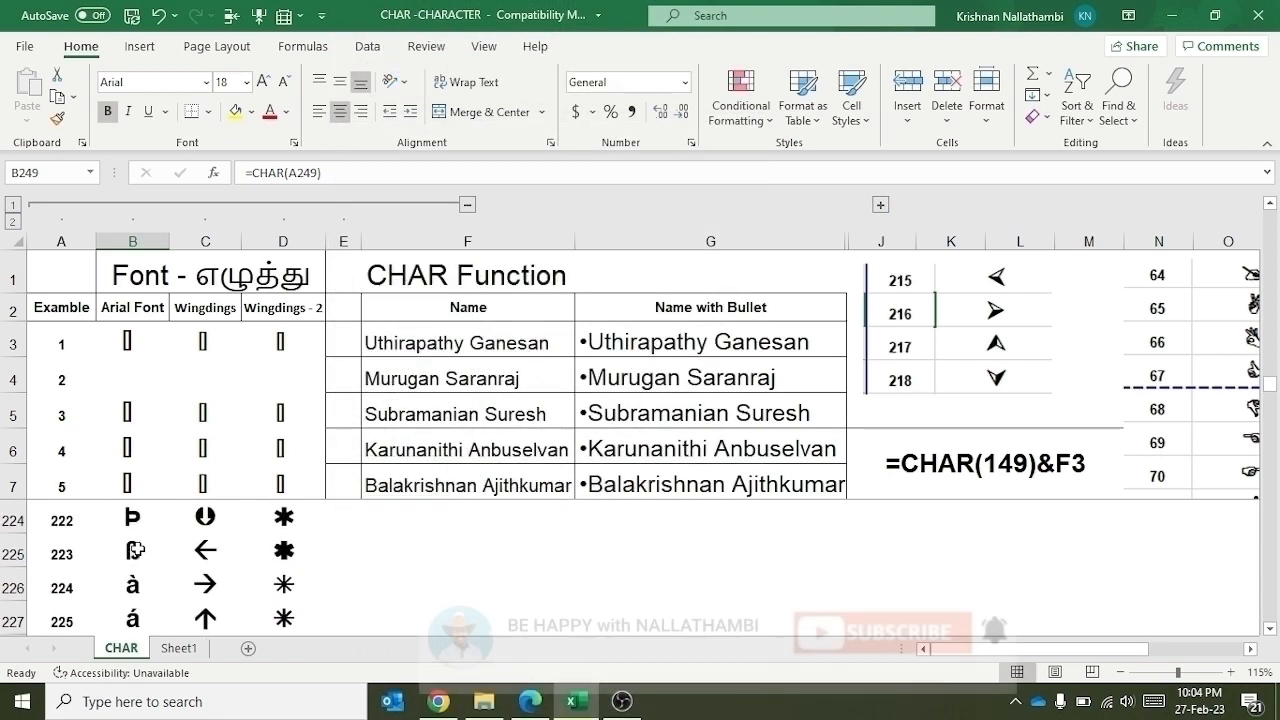
scroll(135, 549, "up", 5)
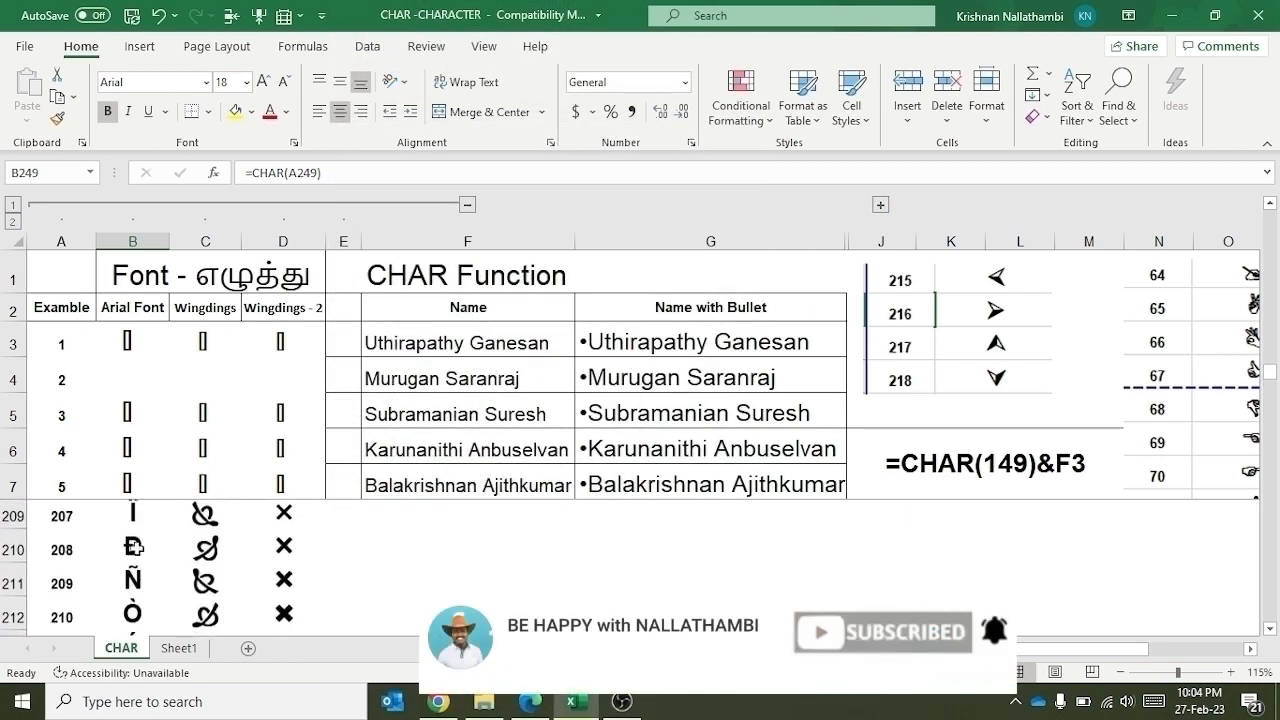
scroll(120, 565, "down", 2)
left_click(106, 584)
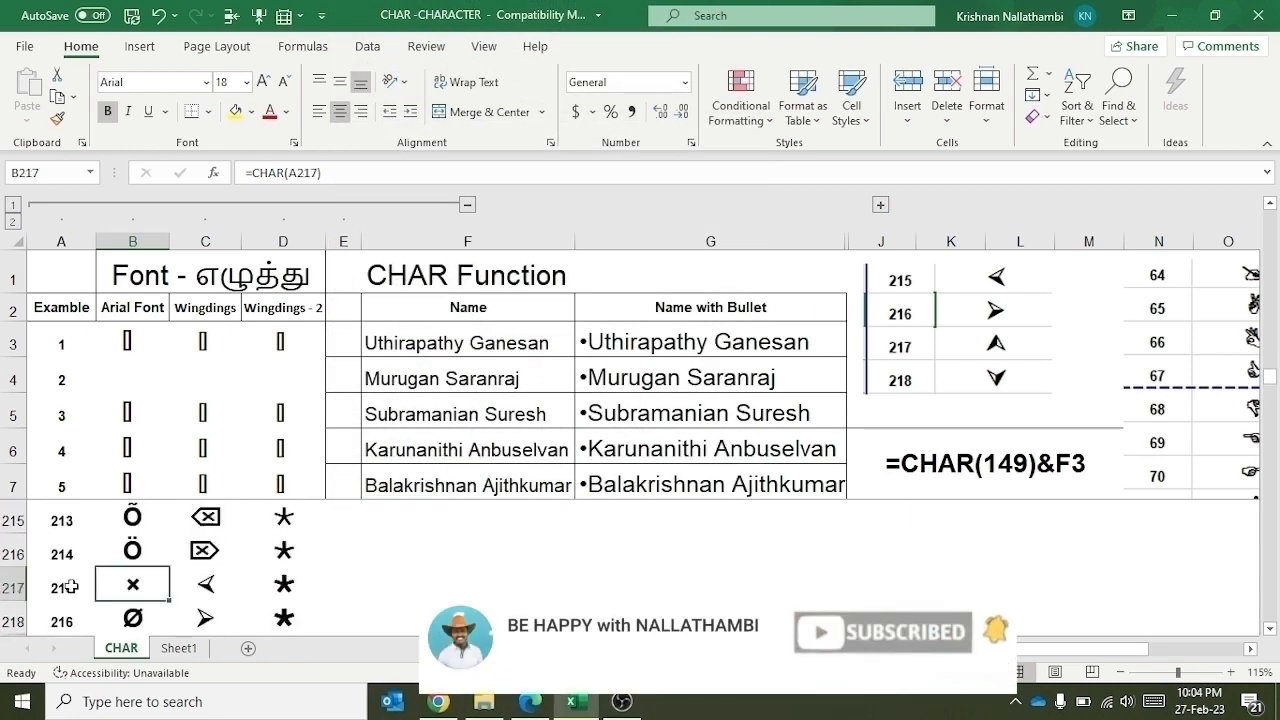
left_click(71, 587)
left_click(173, 590)
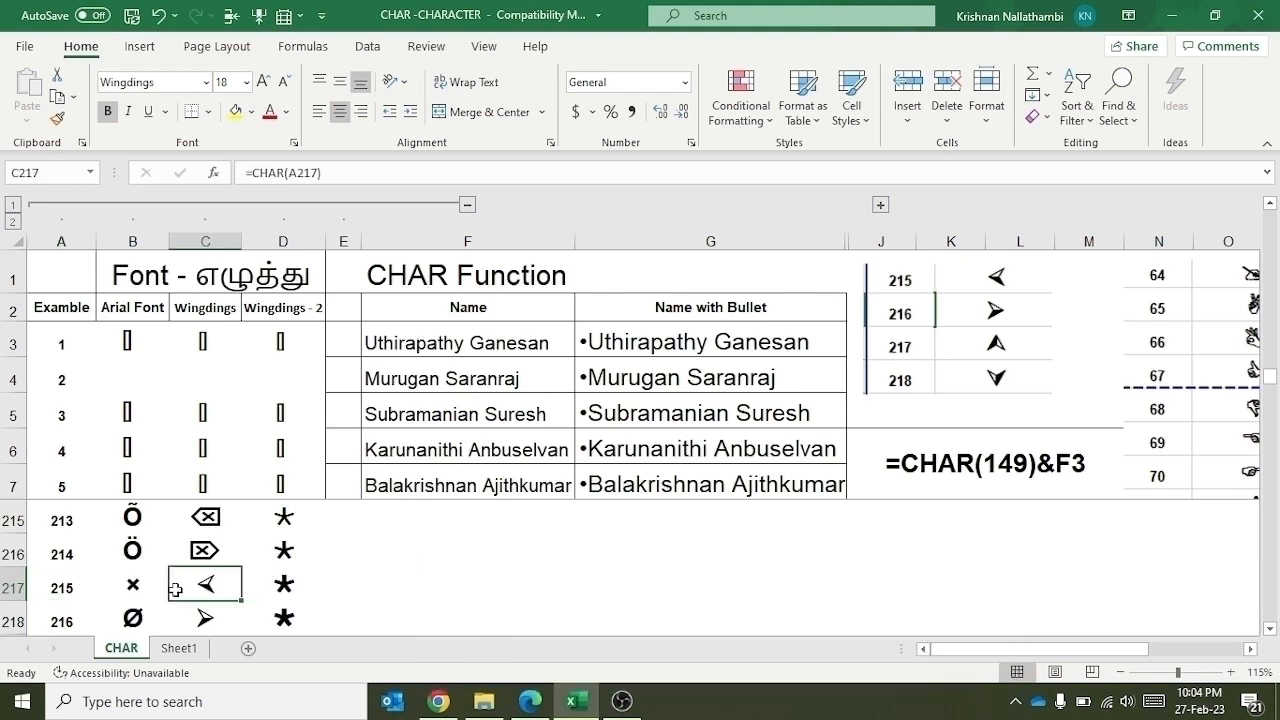
left_click(198, 614)
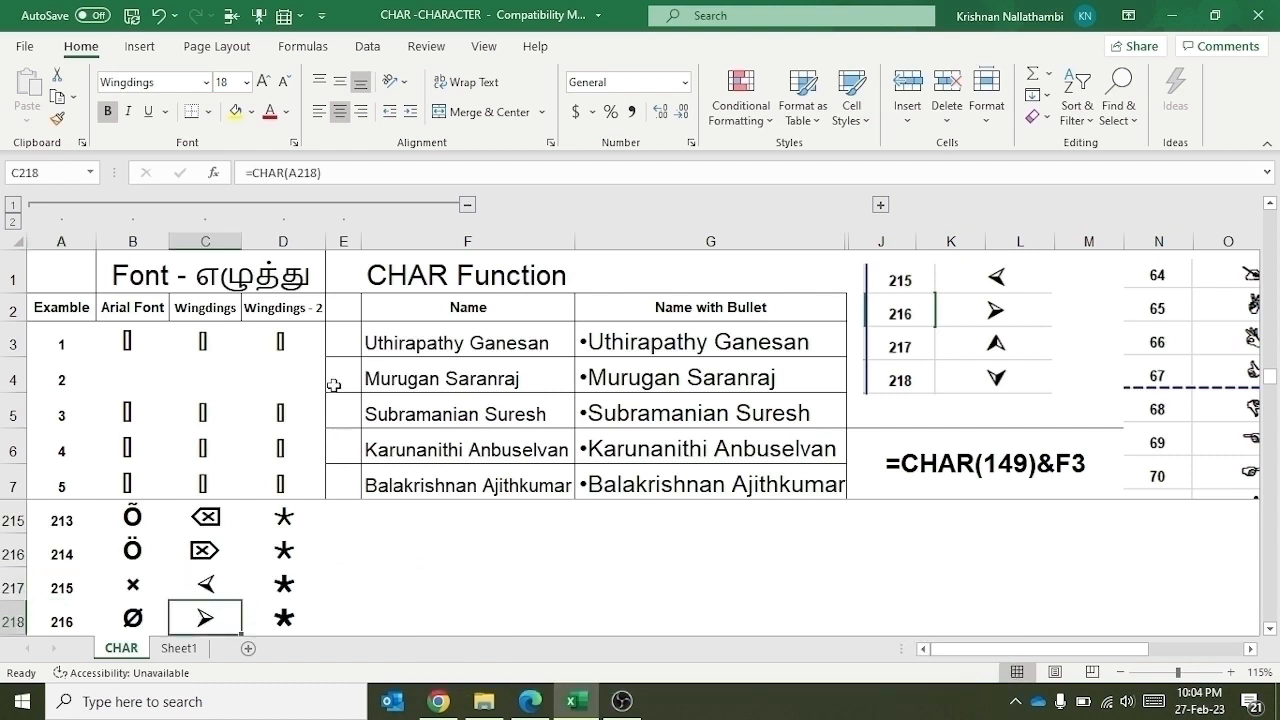
Enter the formula =CHAR(216) in E3 beside the first name and fill it down to E7.
left_click(337, 347)
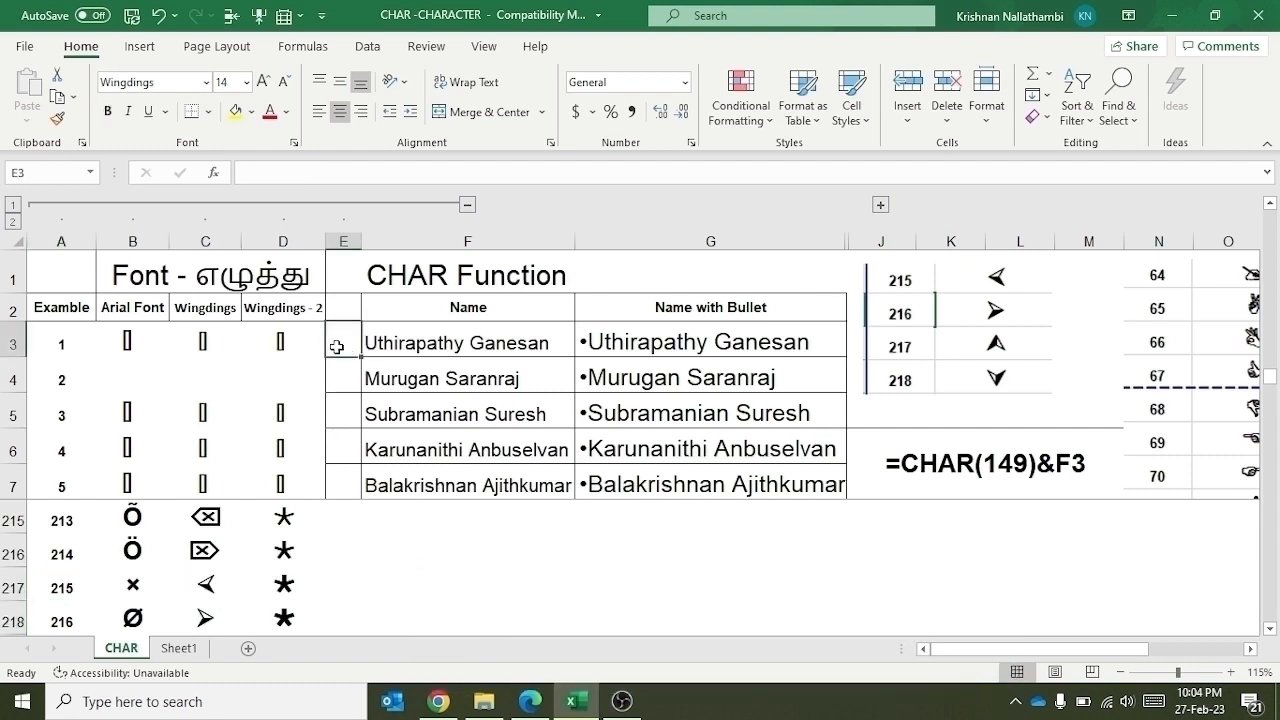
type("=")
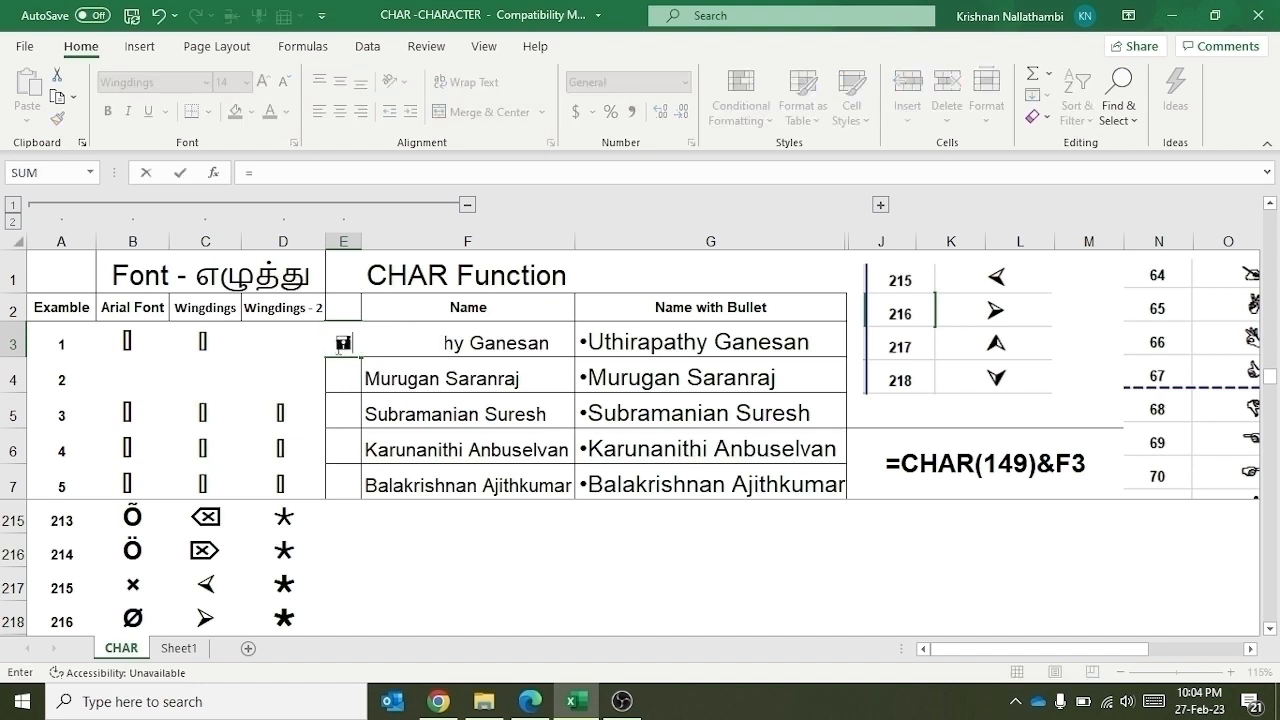
type("char")
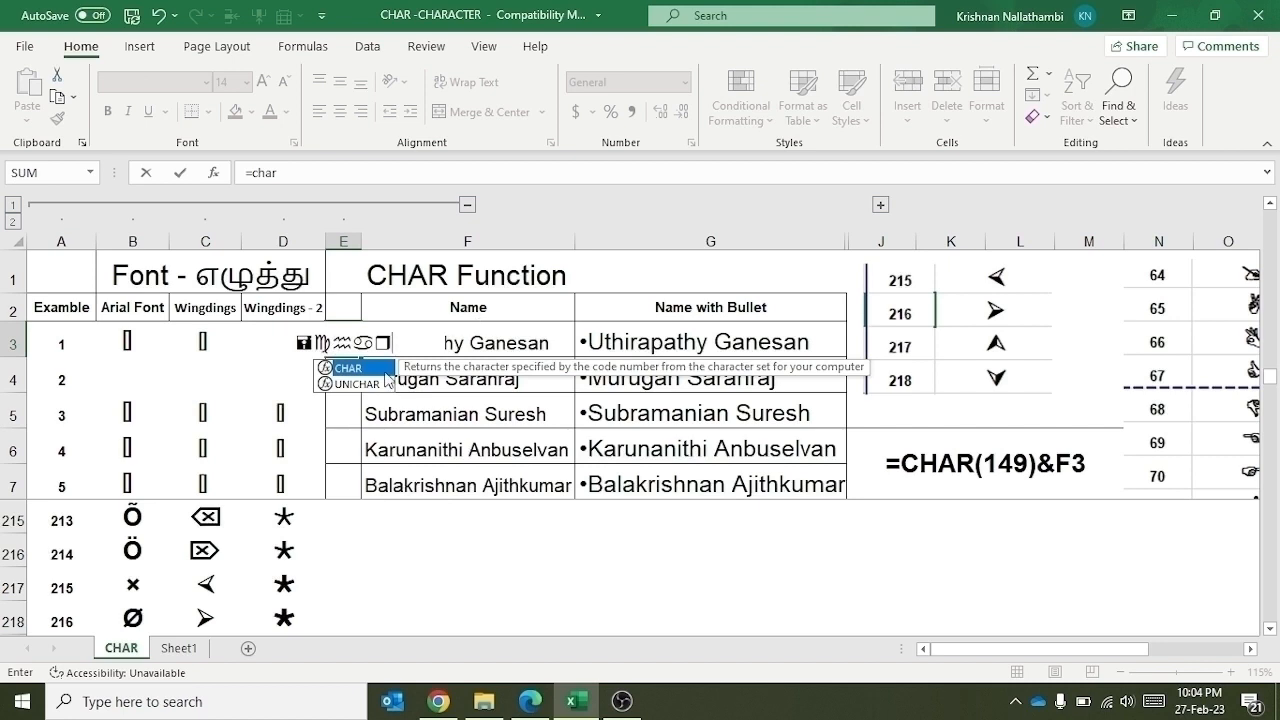
double_click(350, 368)
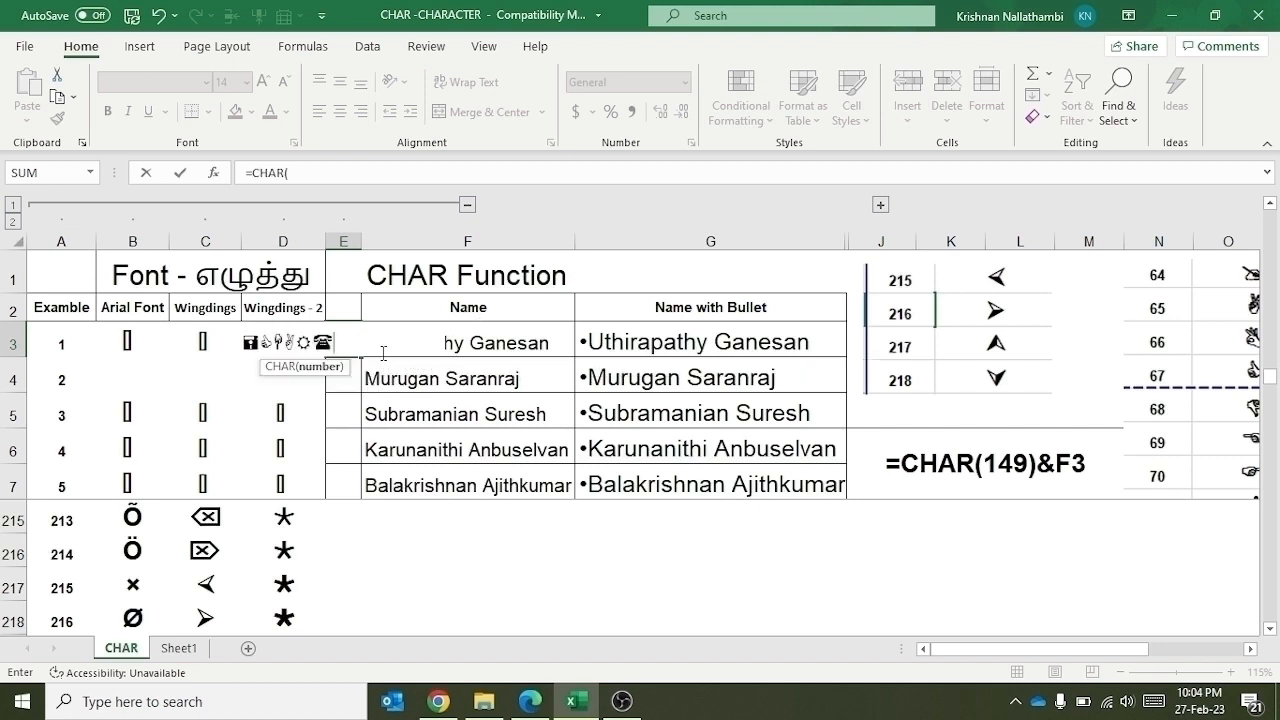
type("216)")
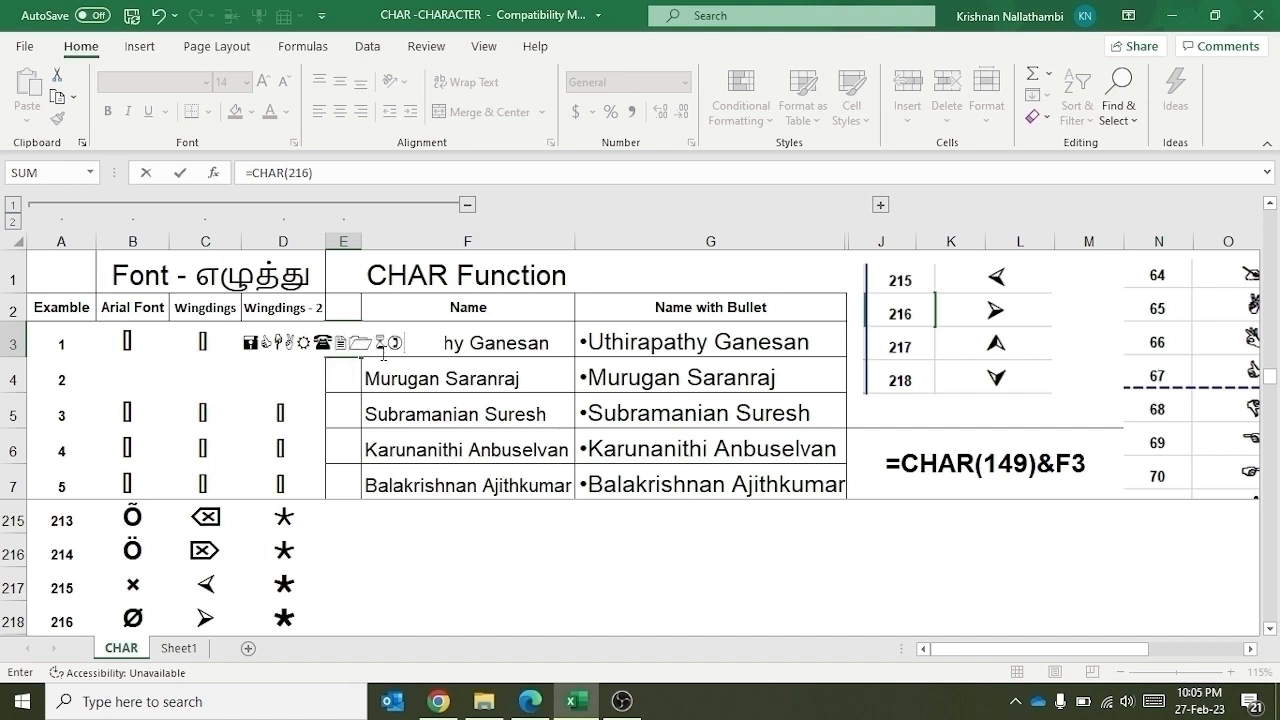
key("Return")
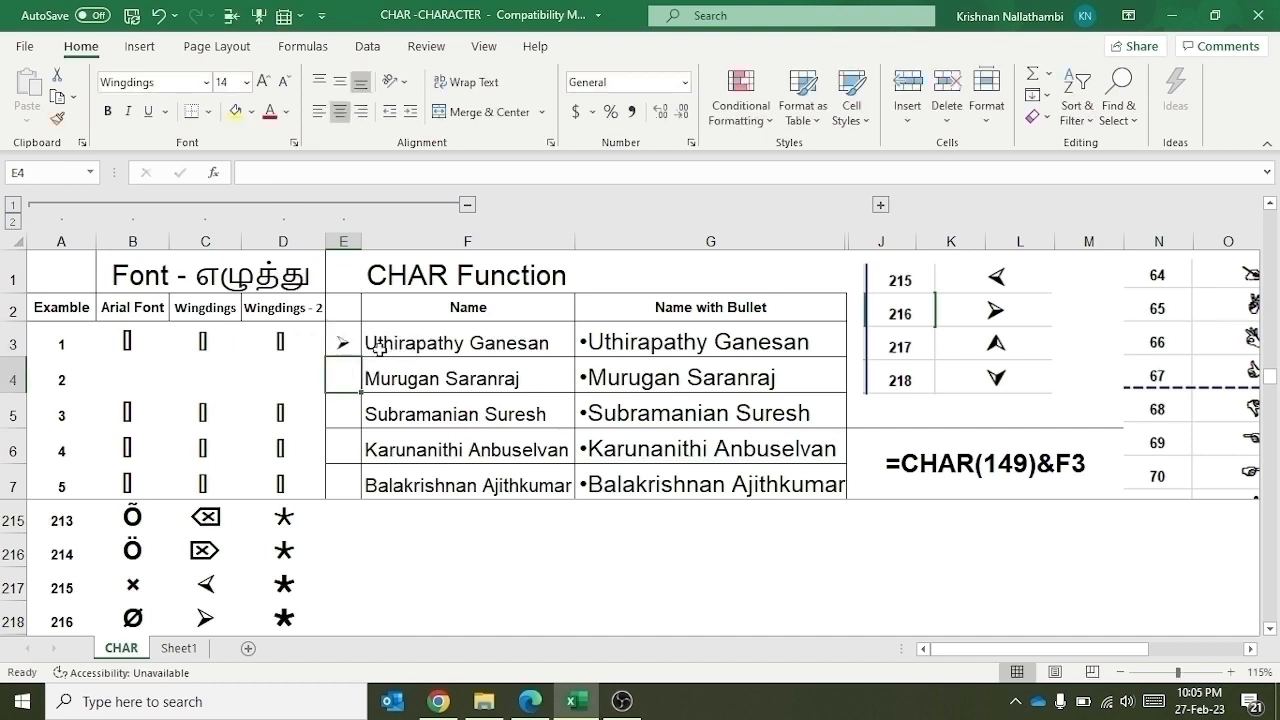
left_click(352, 346)
left_click_drag(360, 354, 358, 492)
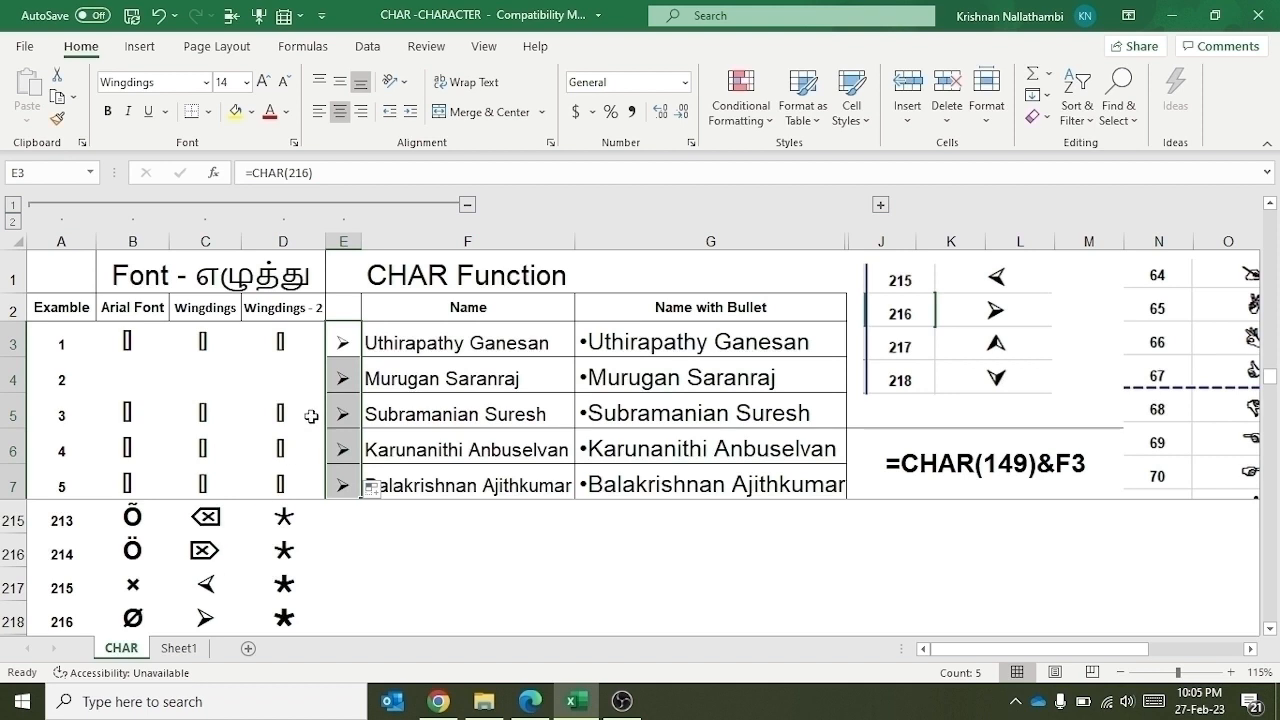
Change the formula in E3 to =CHAR(64) and fill it down to E7.
left_click(345, 344)
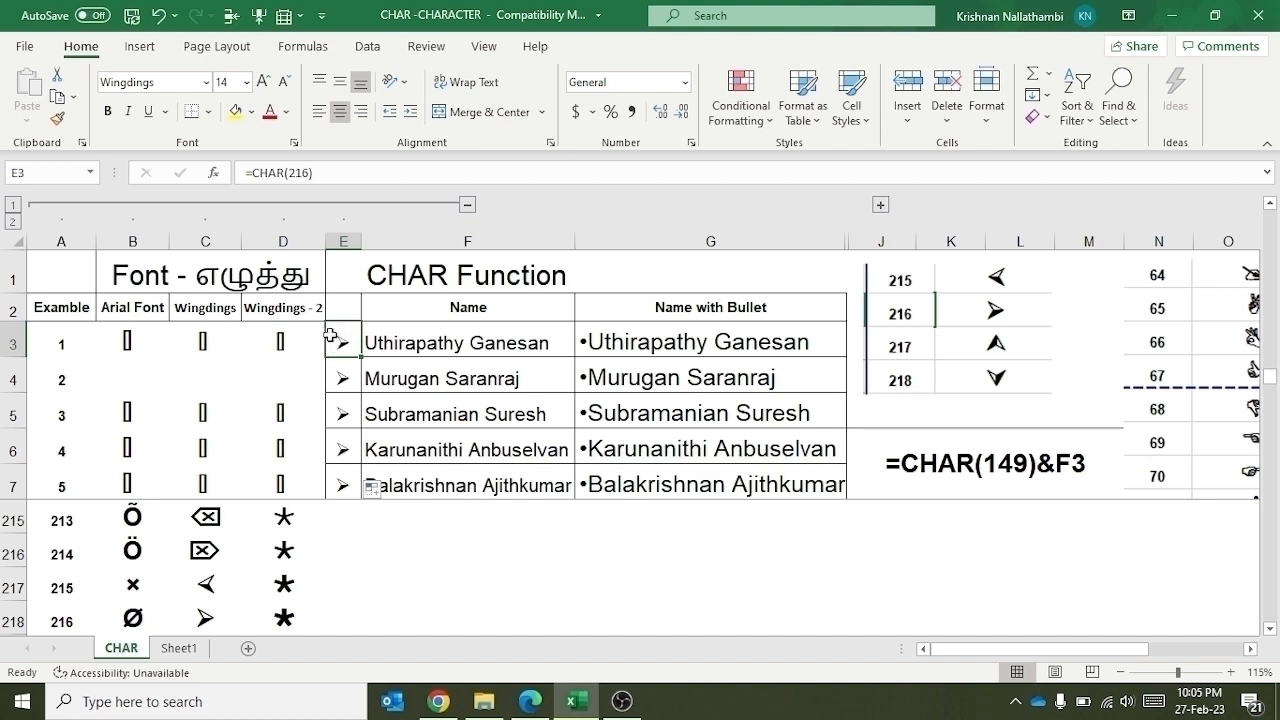
left_click(321, 174)
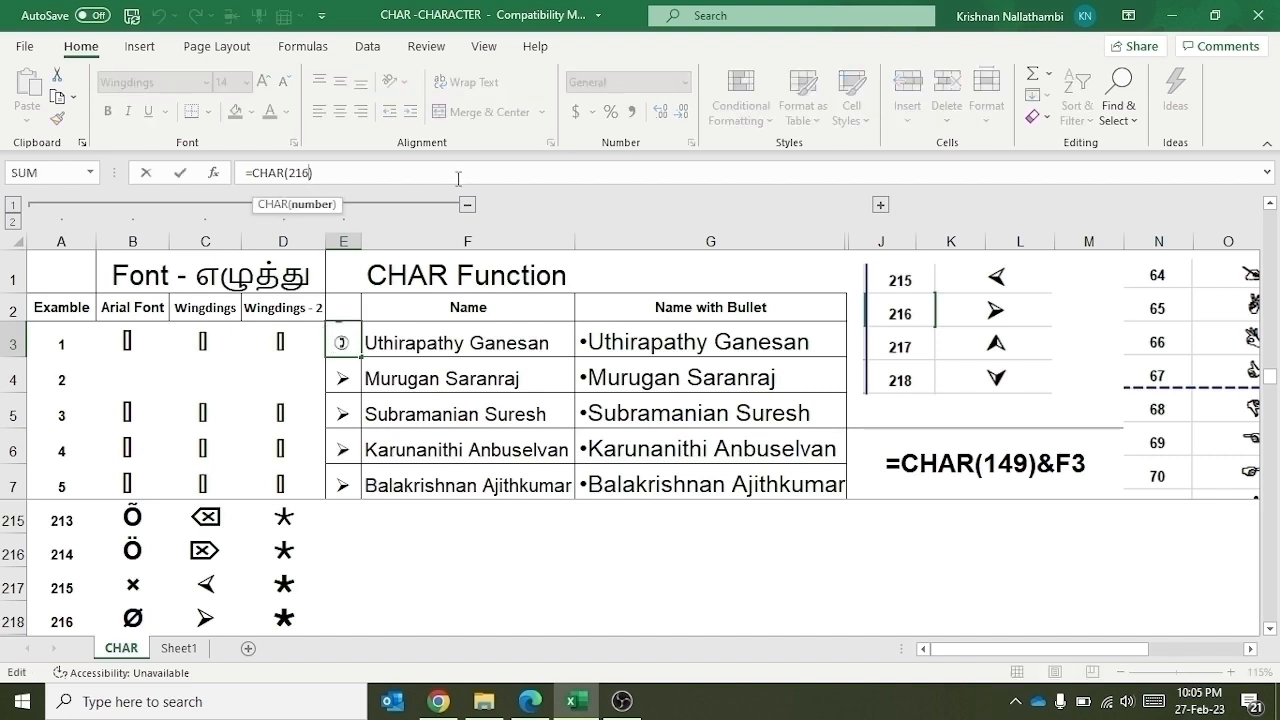
key("BackSpace")
key("BackSpace")
type("64")
key("Return")
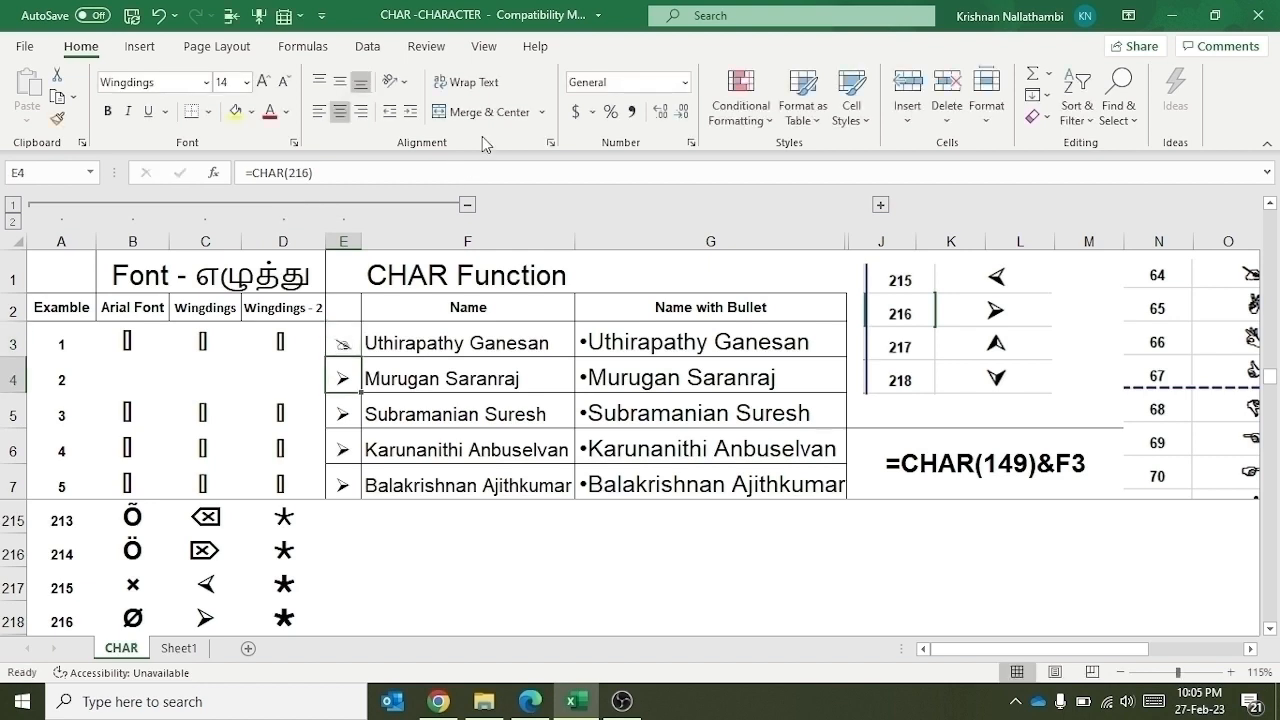
left_click(344, 348)
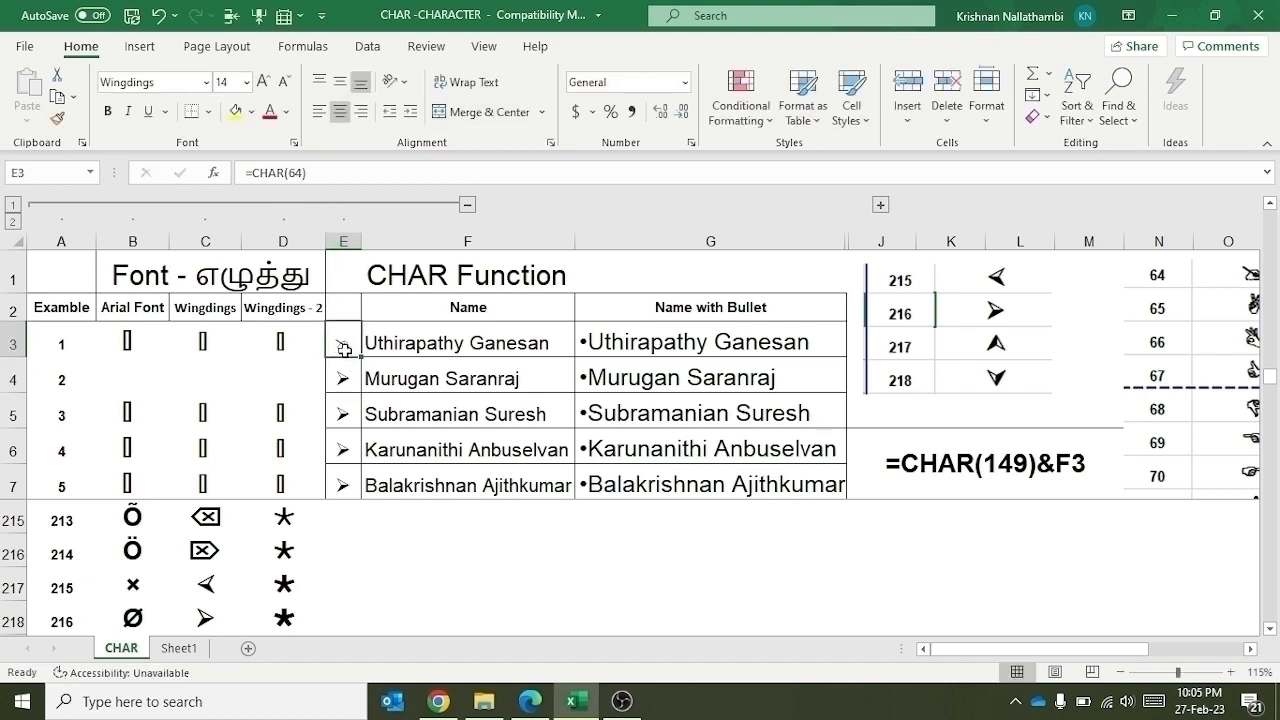
left_click_drag(358, 356, 358, 500)
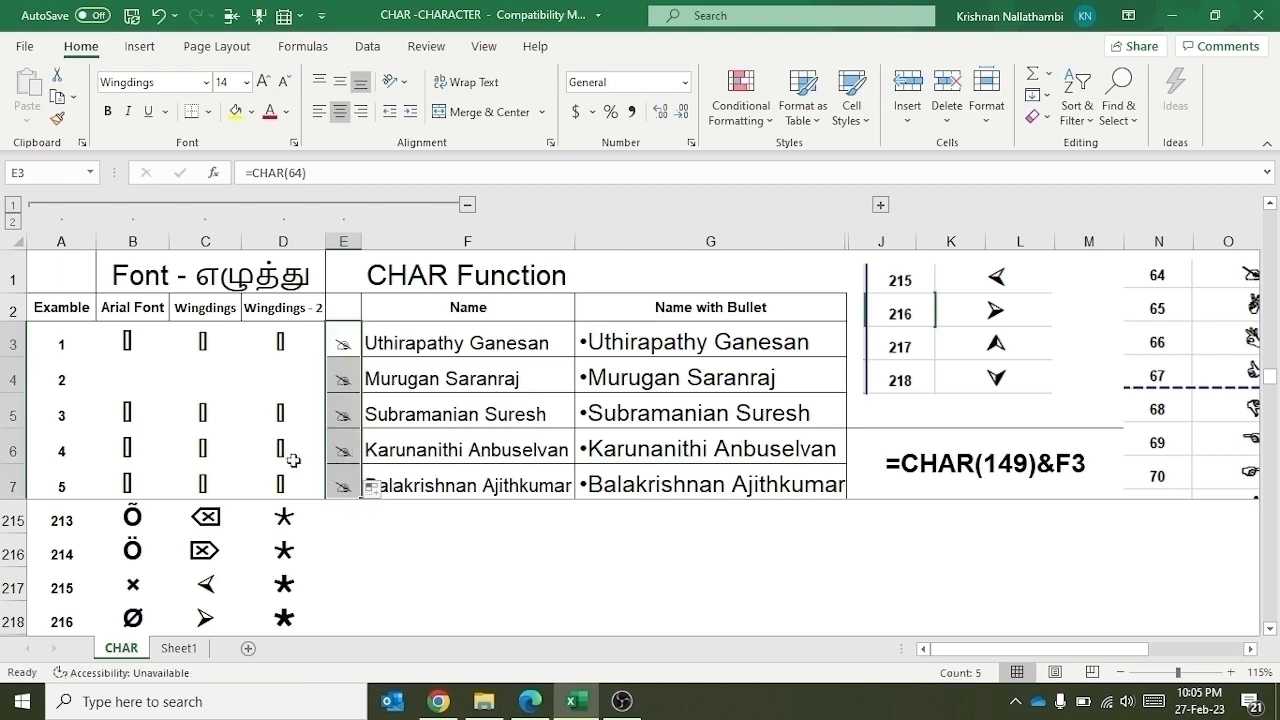
Browse the generated Arial, Wingdings and Wingdings - 2 characters across the code list.
scroll(176, 445, "up", 10)
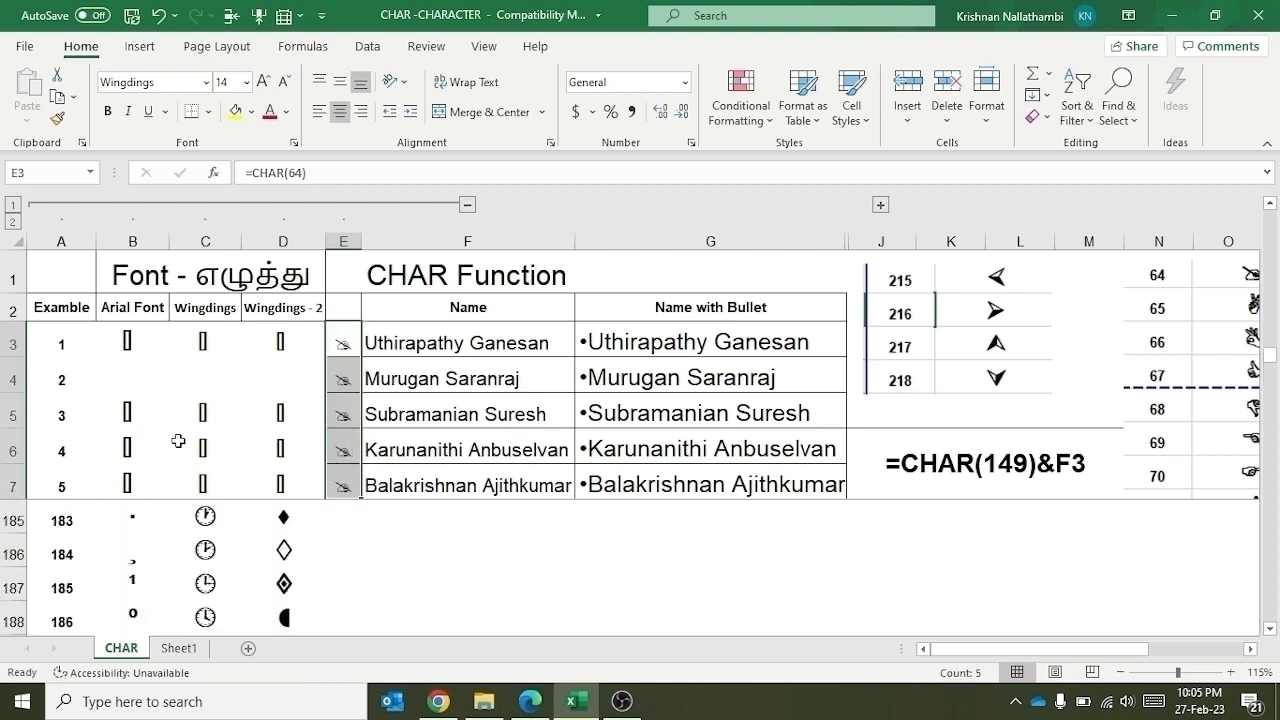
scroll(177, 441, "up", 20)
scroll(283, 562, "down", 20)
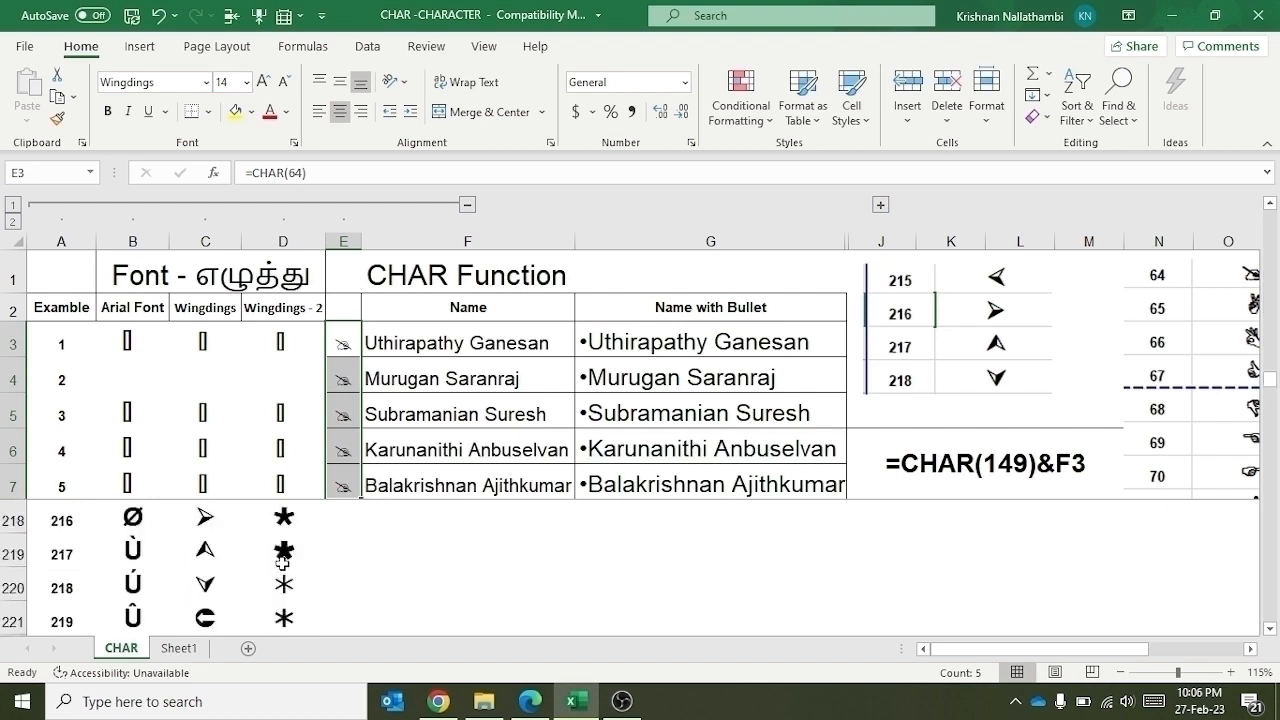
scroll(283, 562, "down", 10)
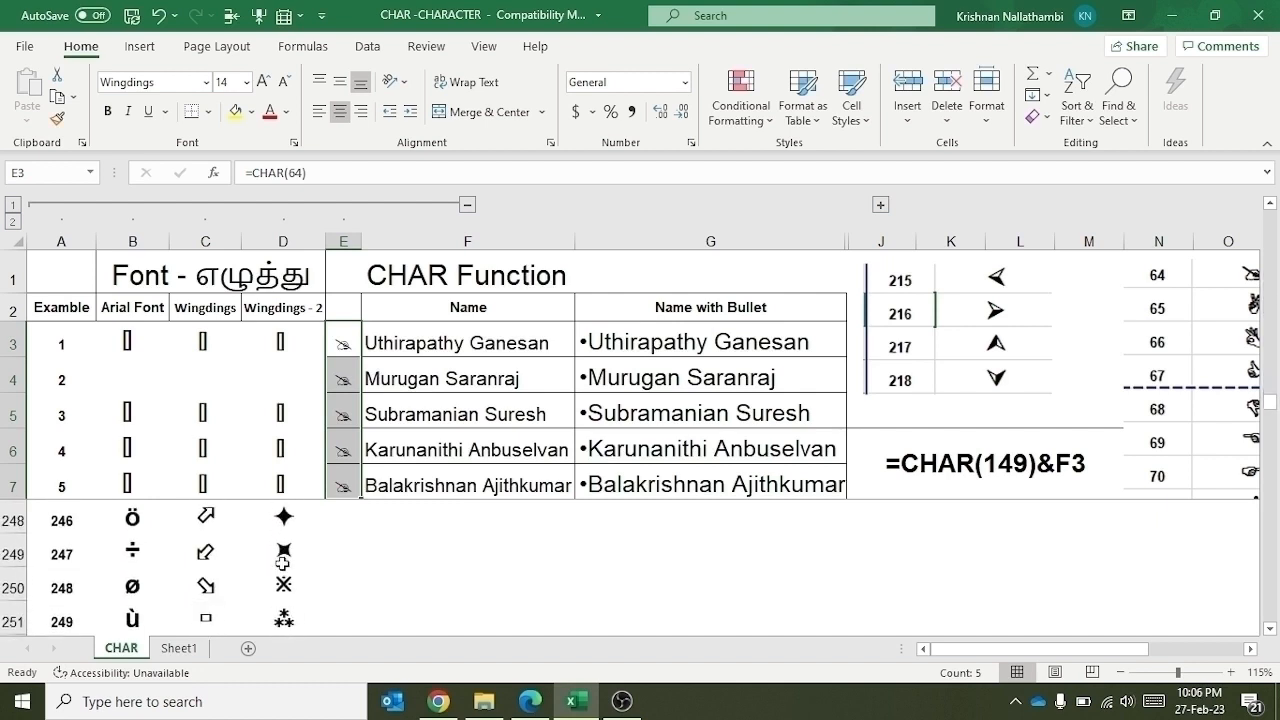
scroll(283, 562, "up", 2)
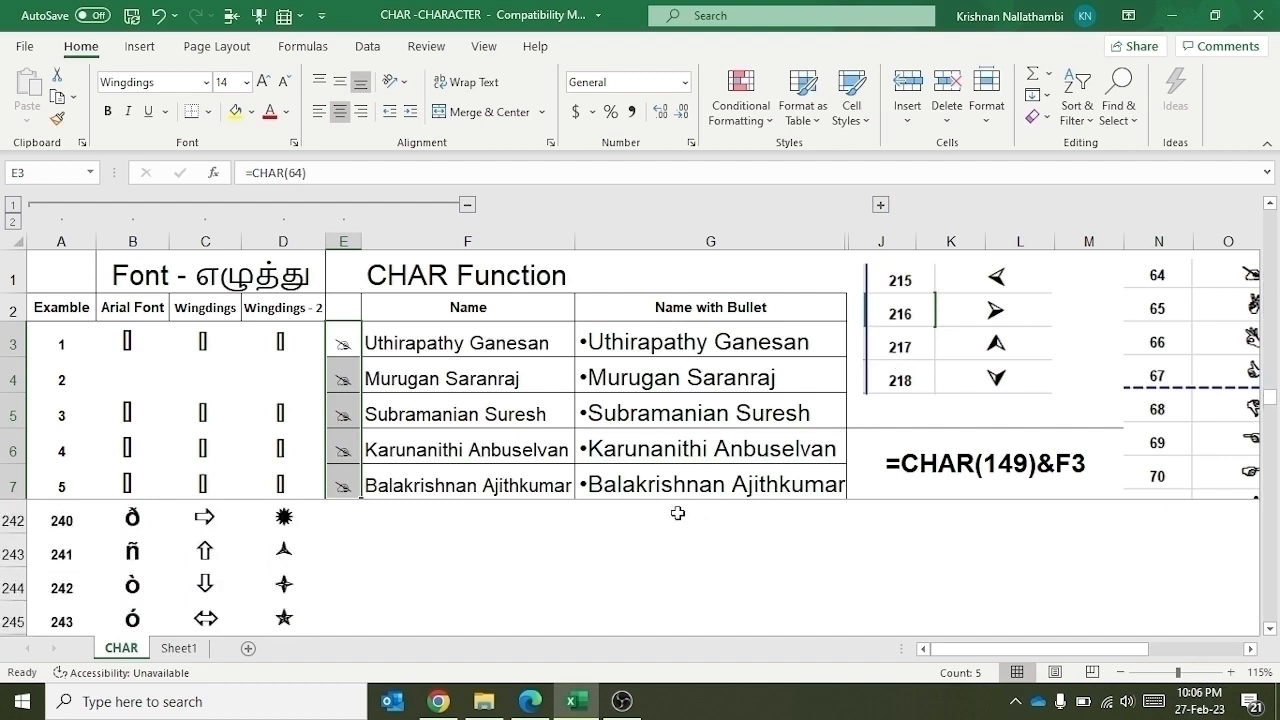